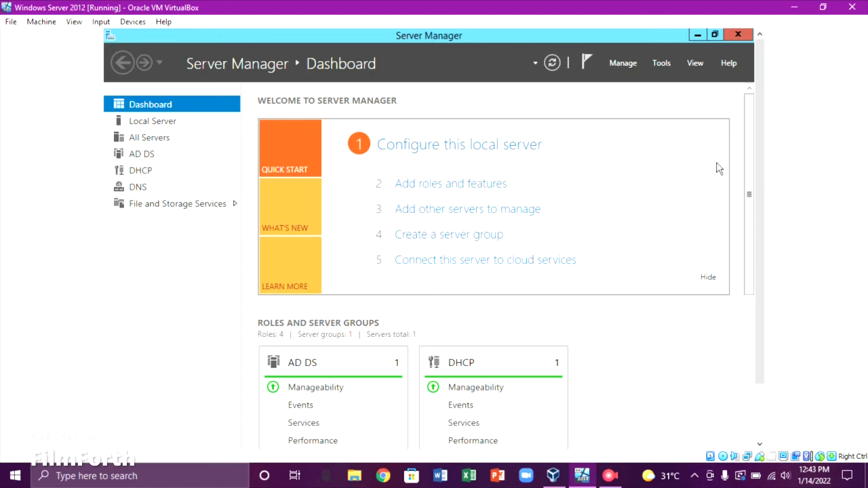
Open Local Disk (C:) in File Explorer
left_click_drag(760, 188, 753, 284)
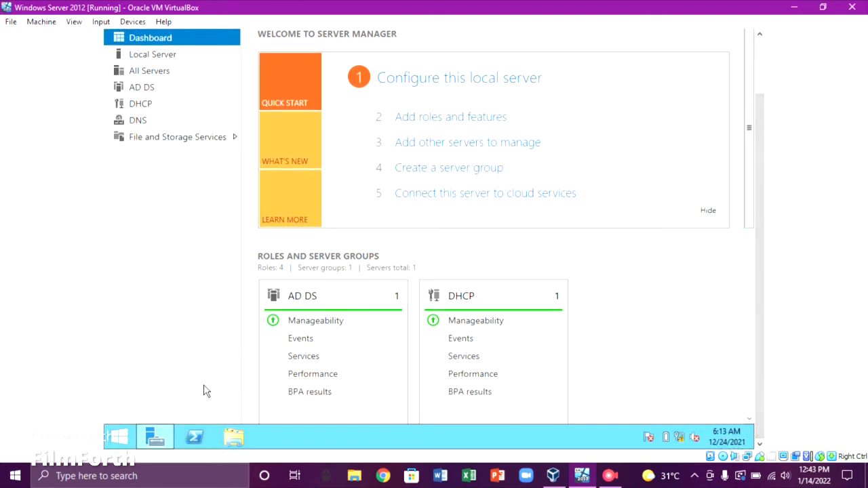
left_click(233, 437)
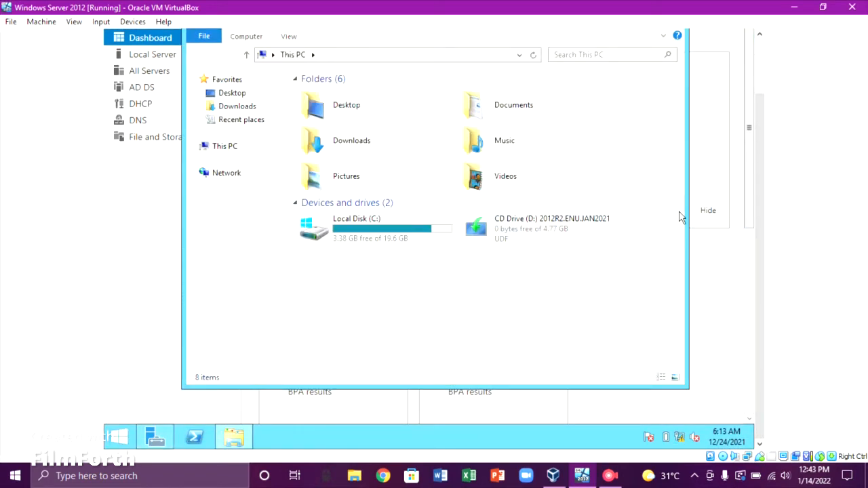
left_click_drag(757, 211, 751, 152)
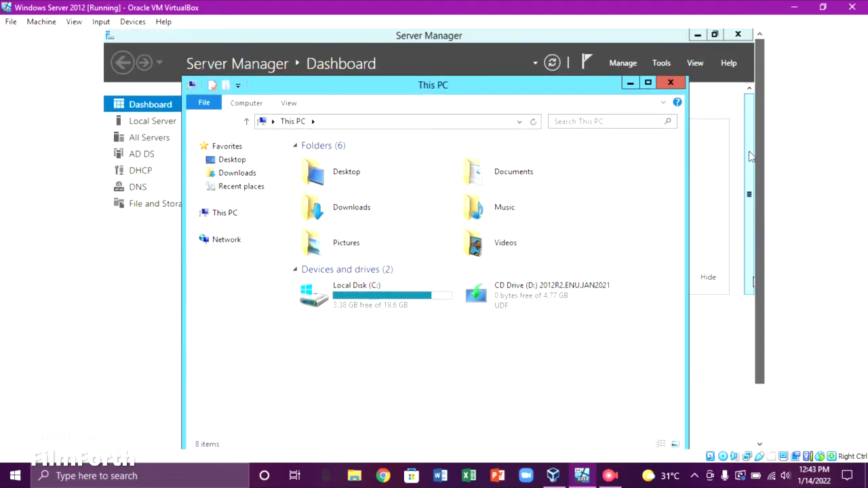
double_click(359, 286)
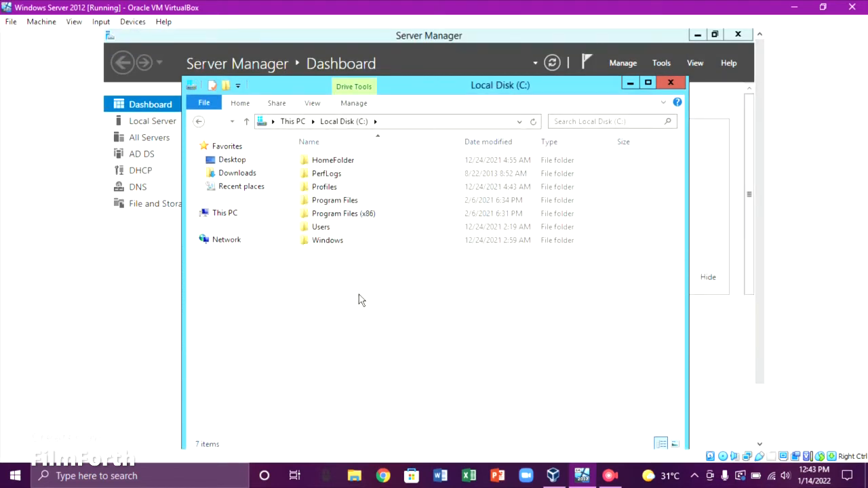
Create a new folder on C: named 'MR Profiles'
right_click(359, 295)
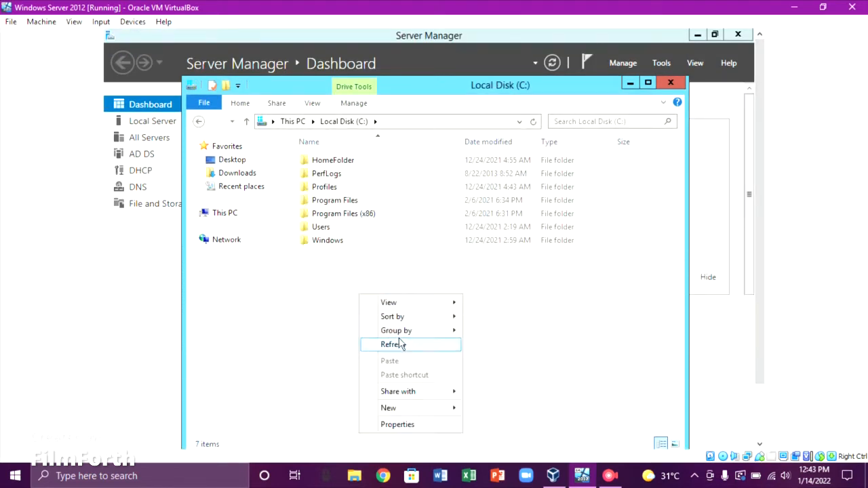
mouse_move(431, 410)
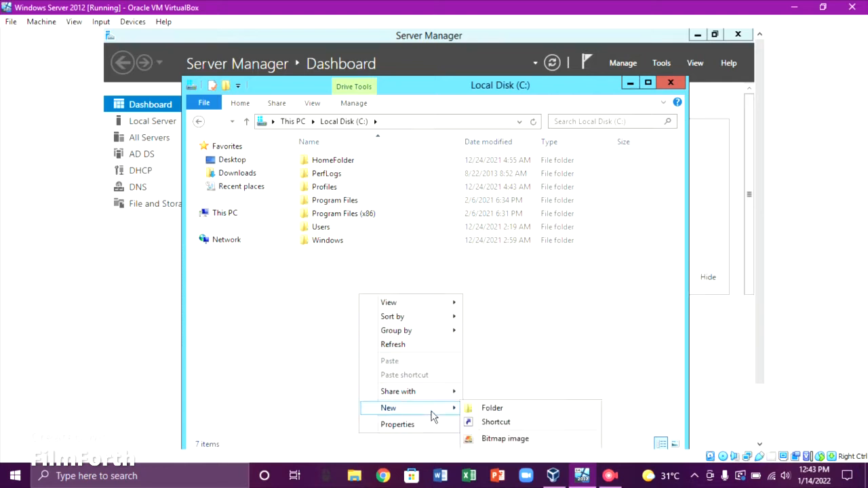
left_click(505, 409)
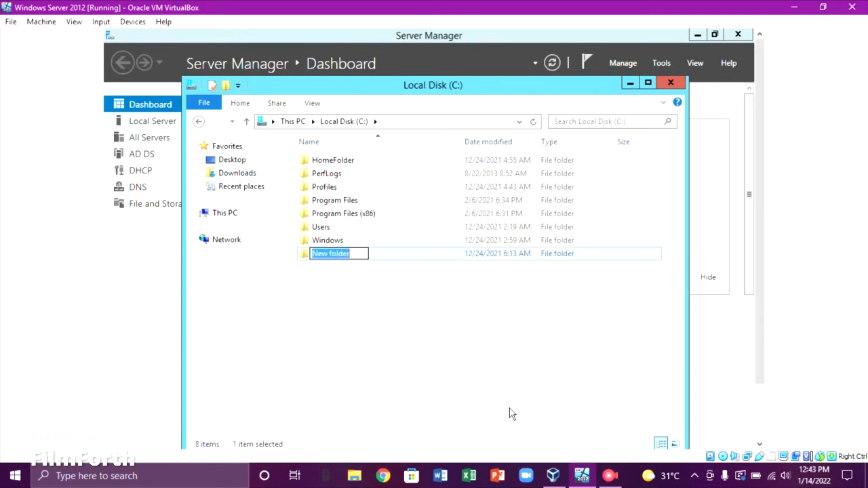
key("BackSpace")
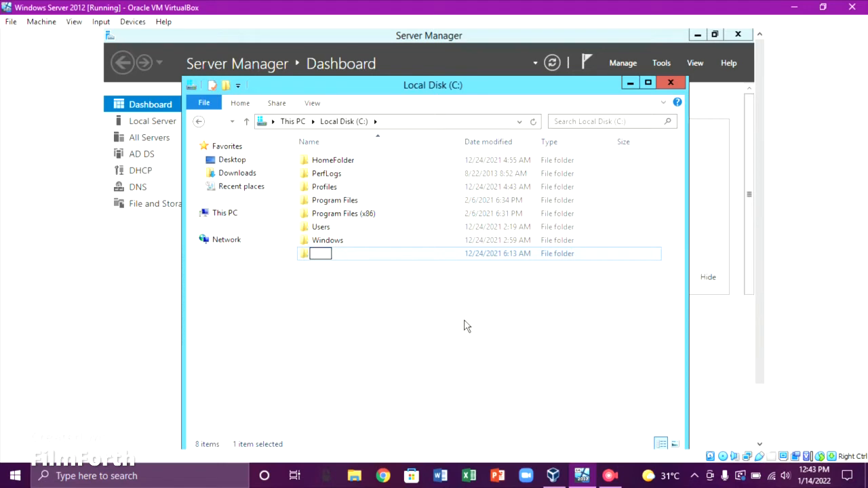
type("MR Profiles")
left_click(428, 297)
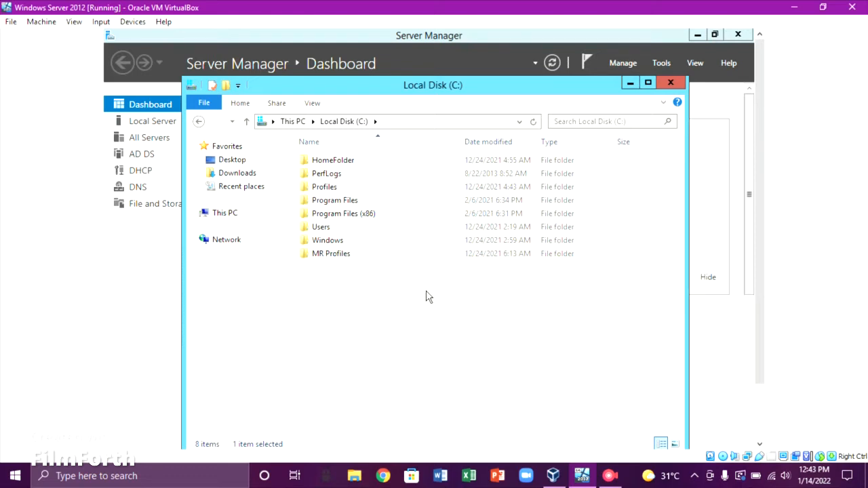
Open the Advanced Sharing settings of the MR Profiles folder
right_click(375, 258)
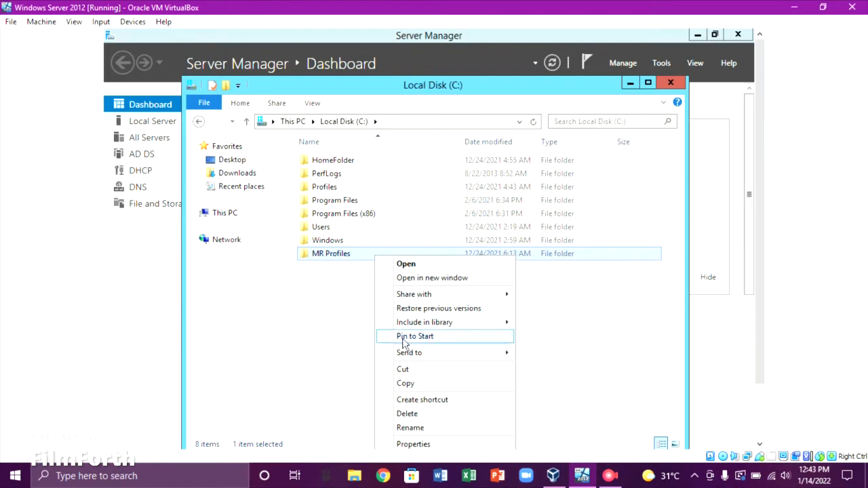
left_click(413, 444)
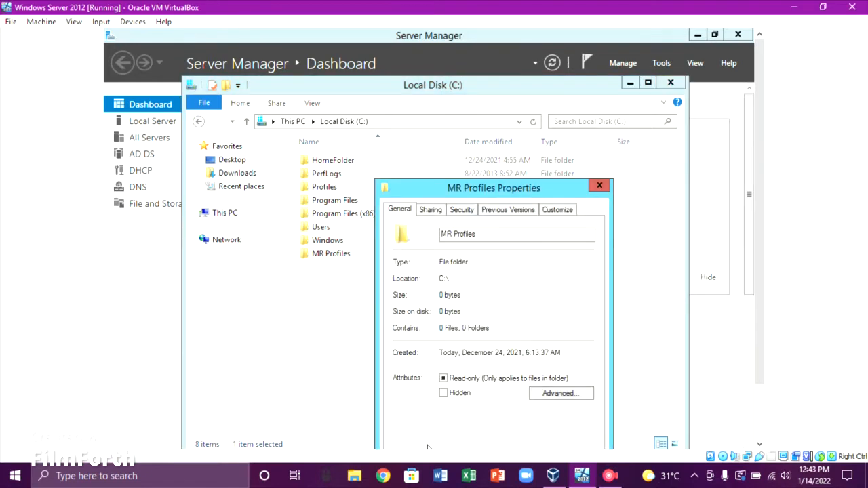
left_click_drag(458, 190, 430, 133)
left_click(411, 153)
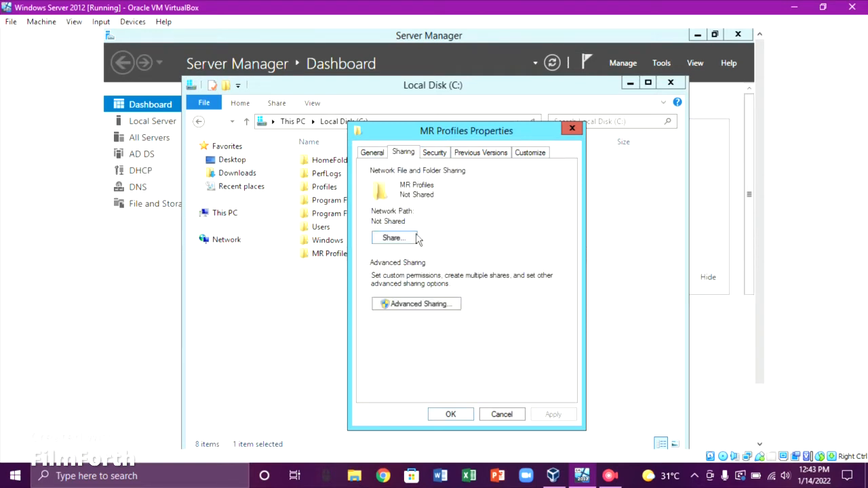
left_click(430, 305)
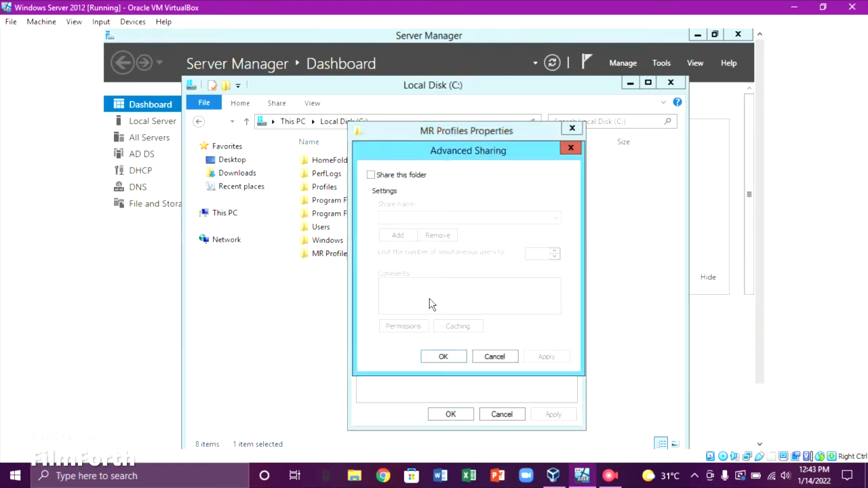
Share MR Profiles with Everyone granted Full Control
left_click(374, 176)
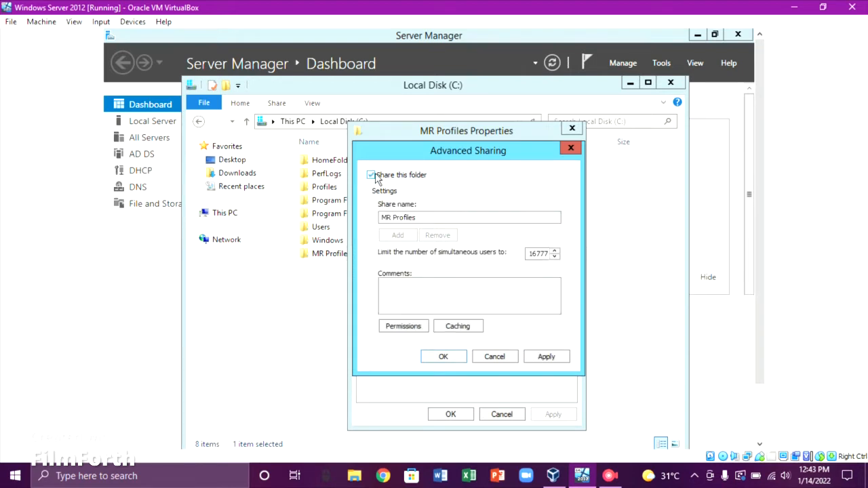
left_click(405, 327)
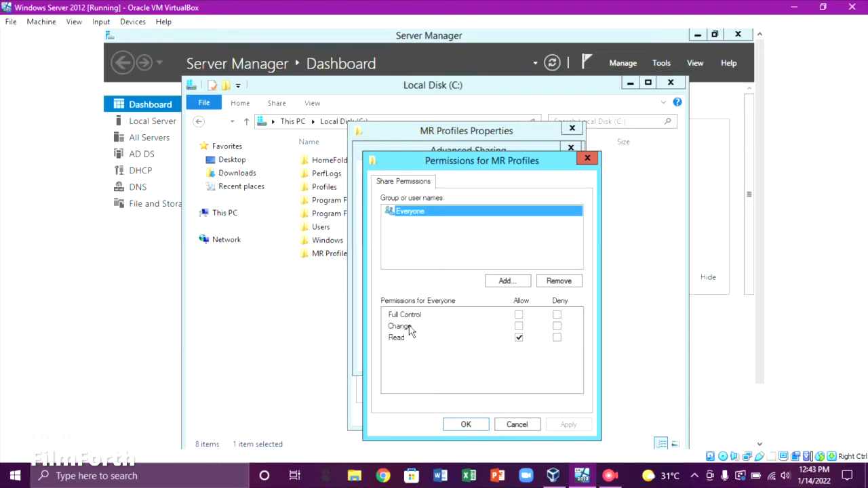
left_click(519, 315)
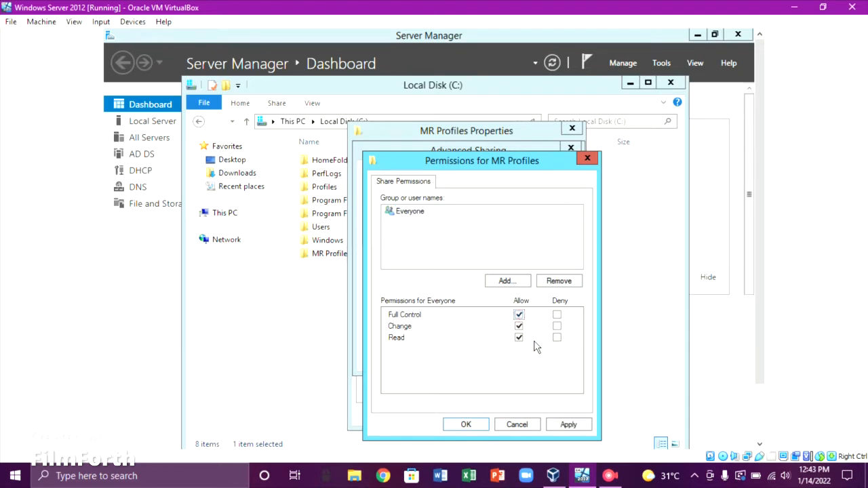
left_click(569, 426)
left_click(478, 426)
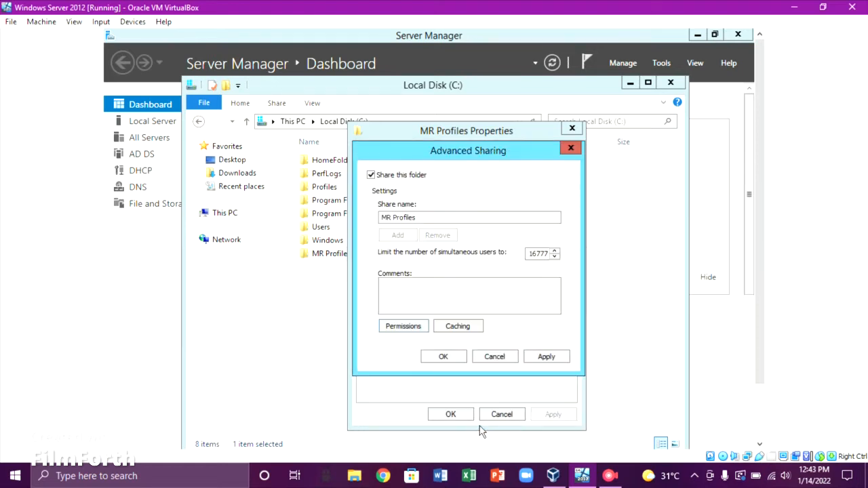
left_click(543, 363)
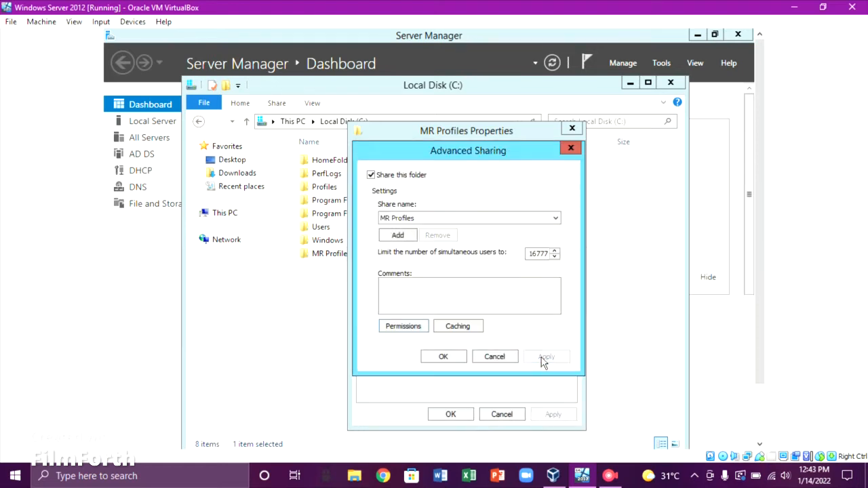
left_click(456, 360)
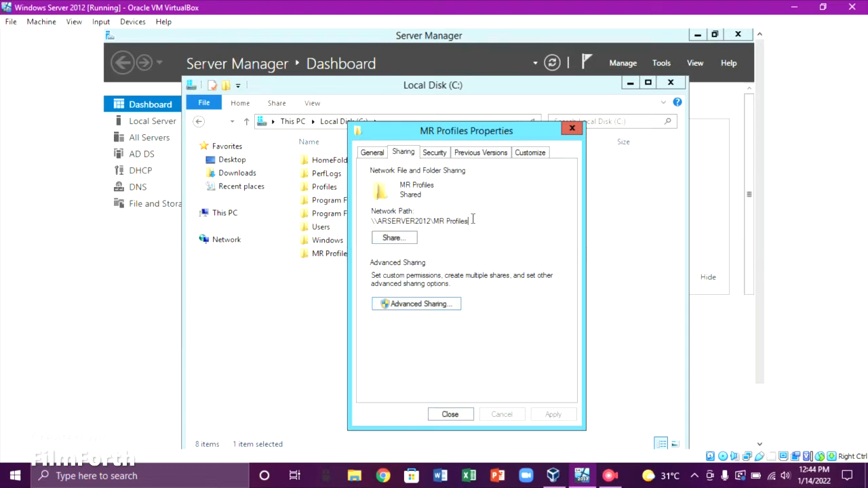
Copy the network path \\ARSERVER2012\MR Profiles and close the folder properties
left_click_drag(472, 219, 369, 233)
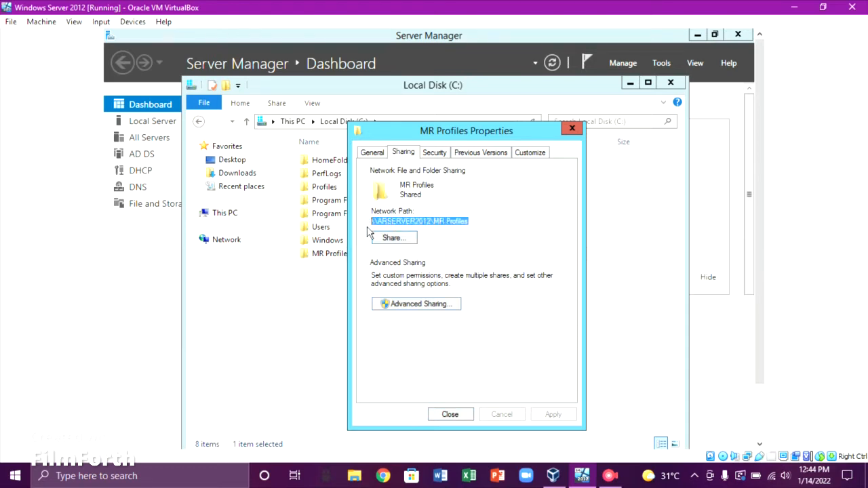
right_click(384, 222)
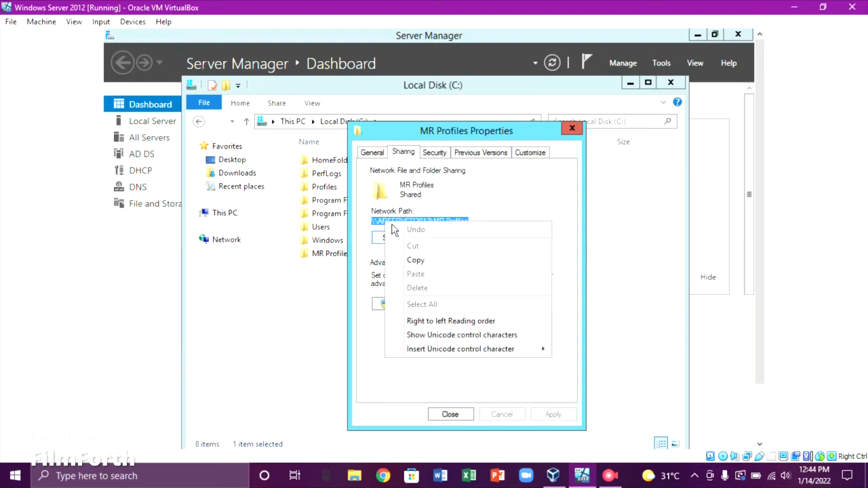
left_click(416, 261)
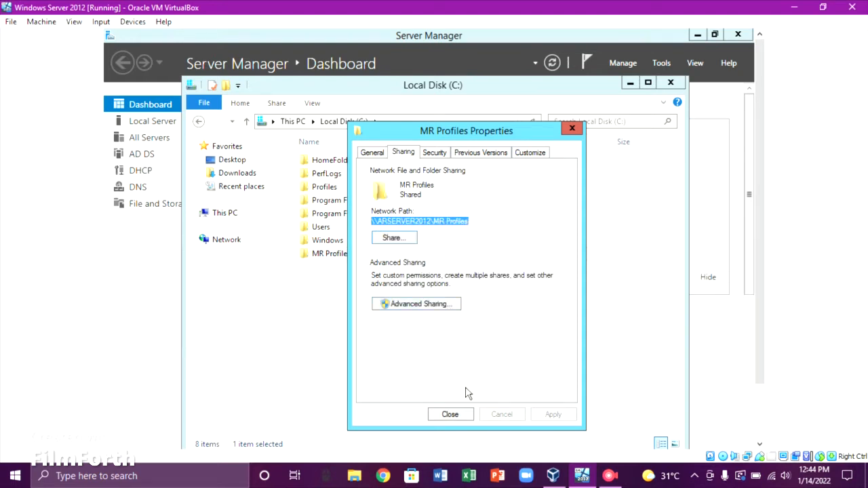
left_click(451, 414)
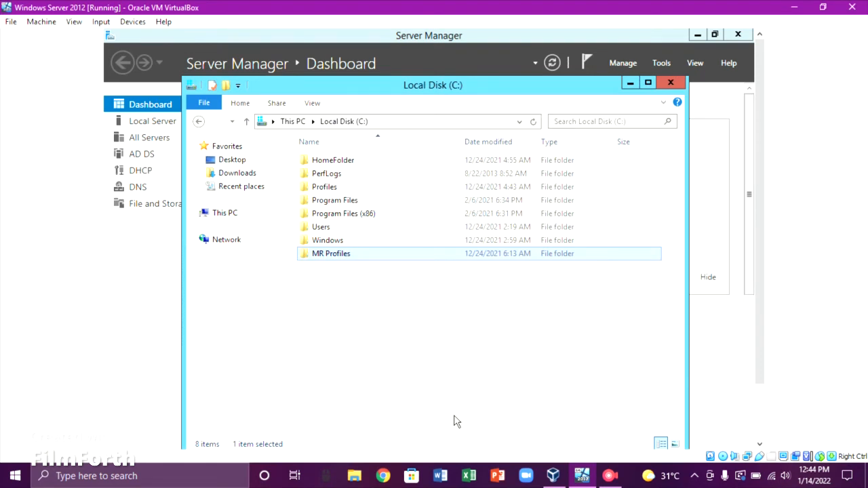
Close the C: window and open Active Directory Users and Computers at the Users container
left_click(679, 86)
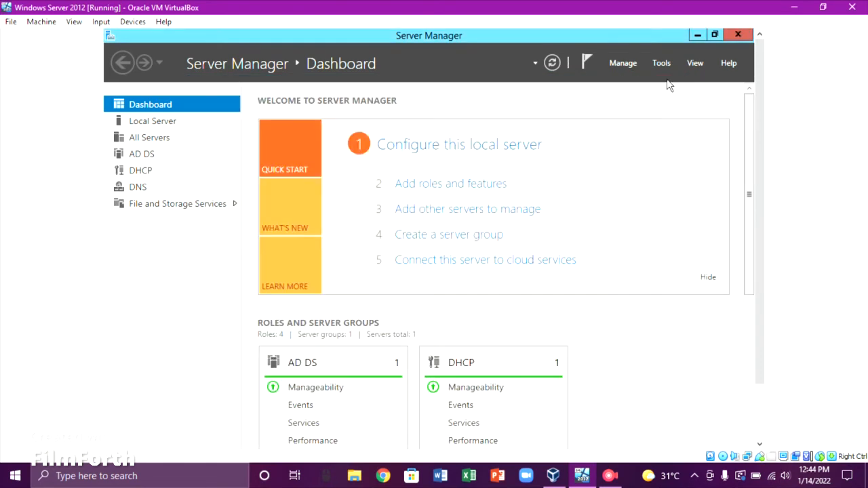
left_click(663, 66)
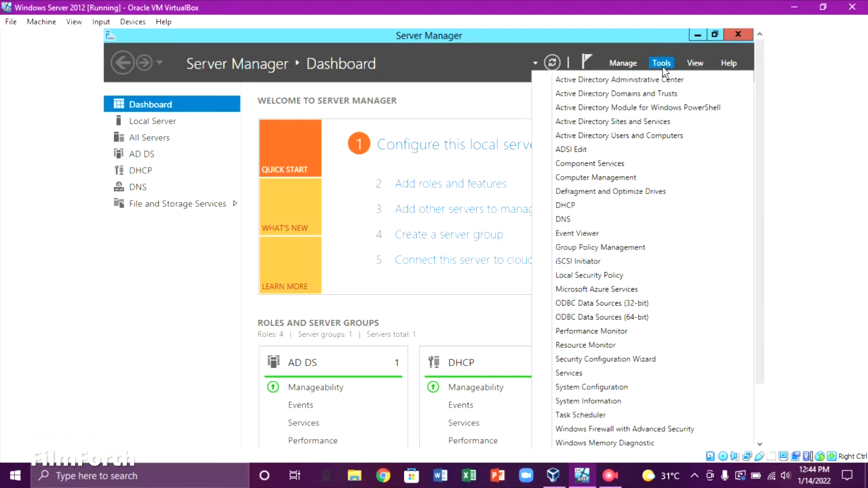
left_click(654, 136)
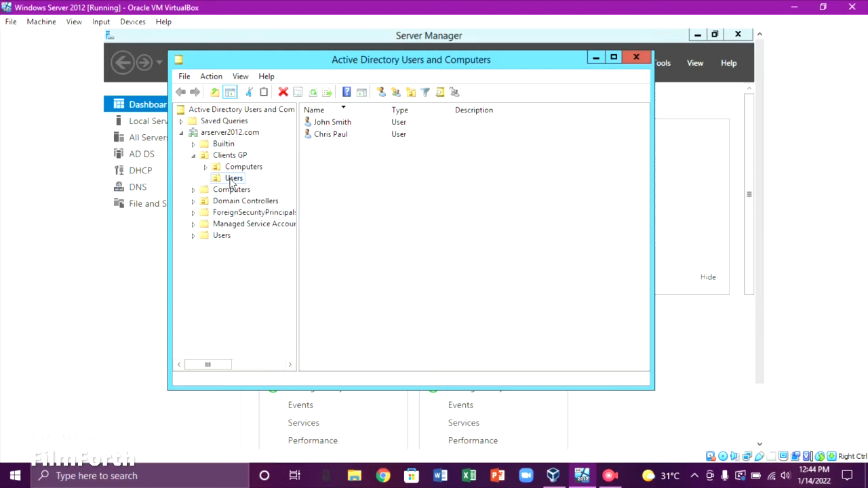
left_click(222, 237)
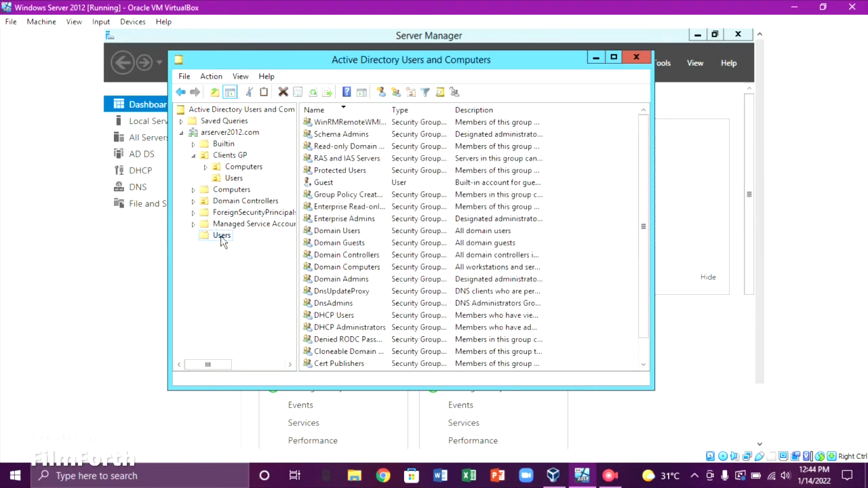
scroll(411, 213, "right", 3)
scroll(455, 251, "left", 2)
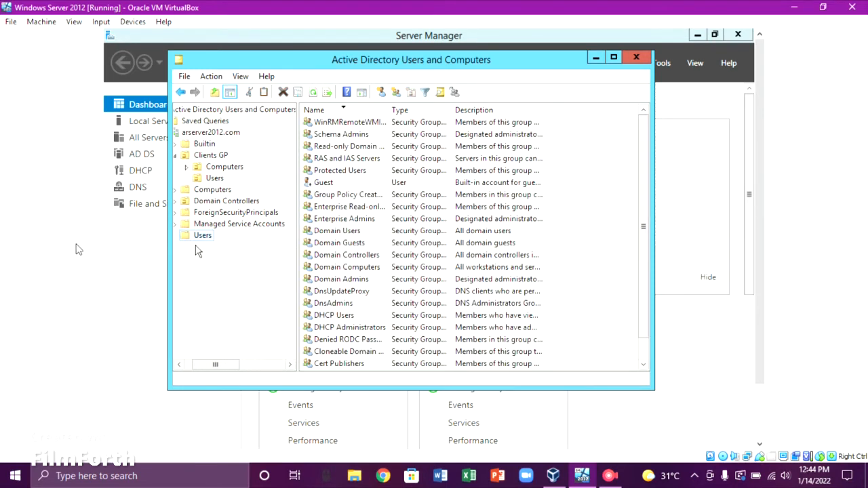
scroll(246, 239, "left", 2)
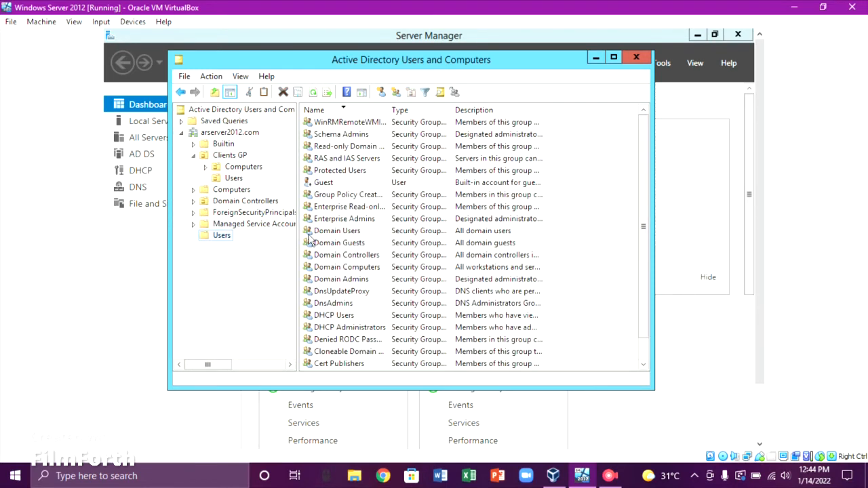
Start a new user in Users with first name and logon name 'username'
right_click(576, 232)
mouse_move(604, 267)
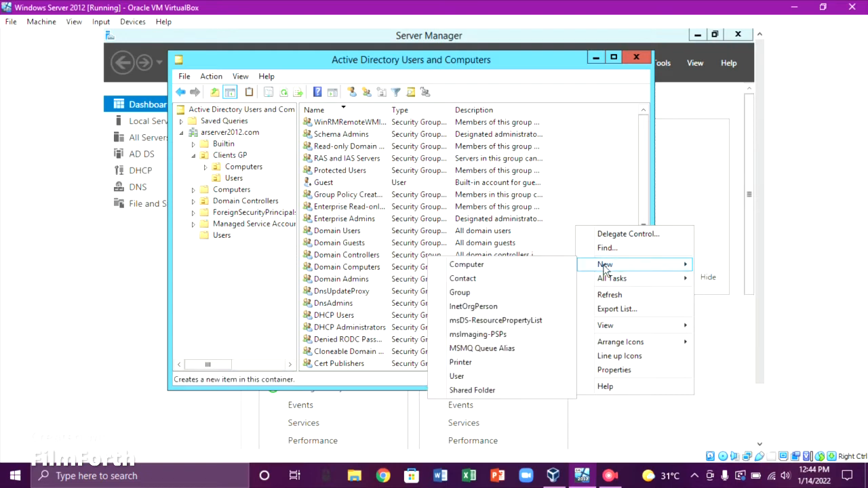
left_click(491, 377)
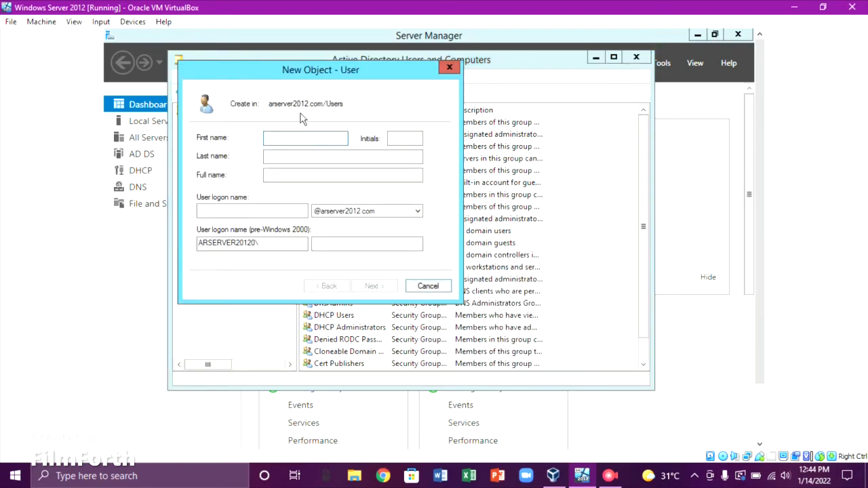
type("username")
left_click(276, 211)
type("u")
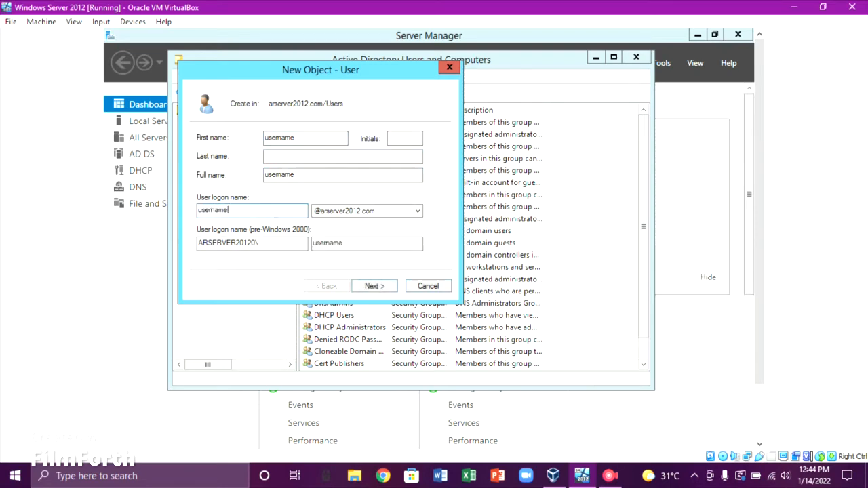
left_click(309, 157)
left_click(374, 288)
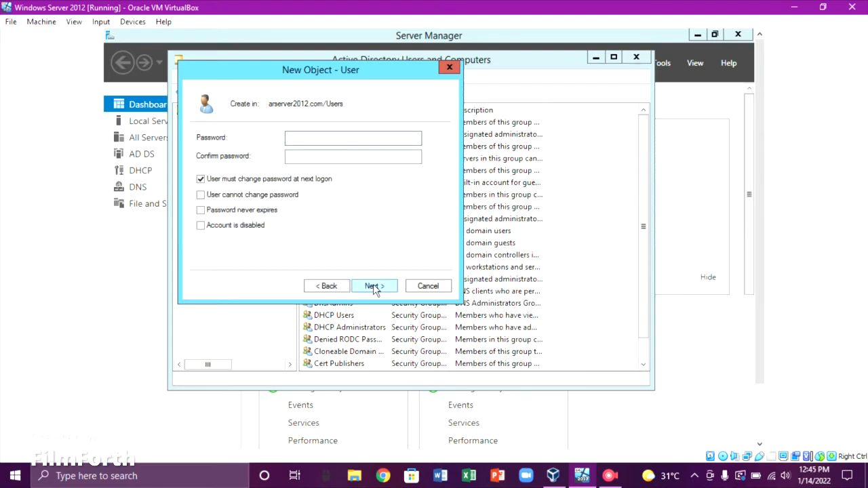
Set the account password so it never expires and the user cannot change it, then create the account
left_click(201, 196)
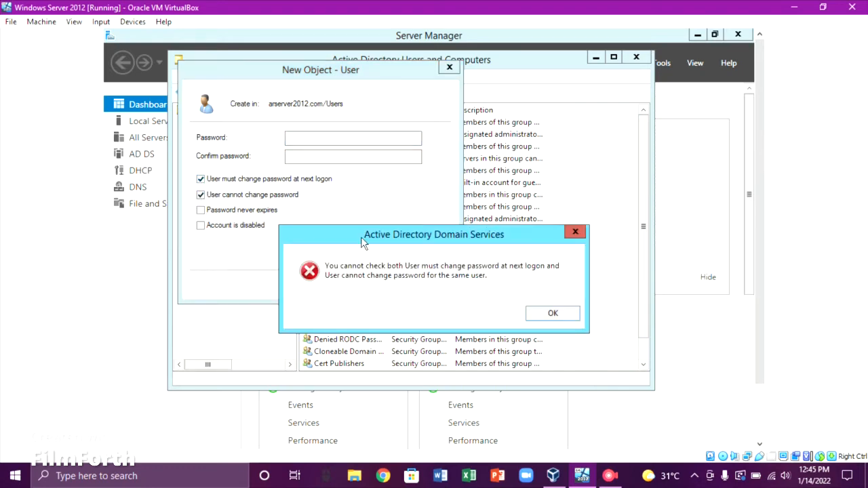
left_click(574, 313)
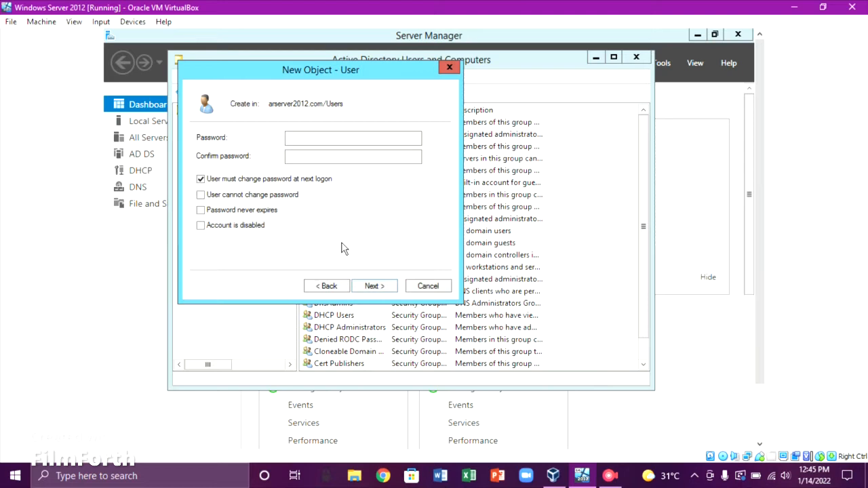
left_click(201, 179)
left_click(201, 195)
left_click(200, 209)
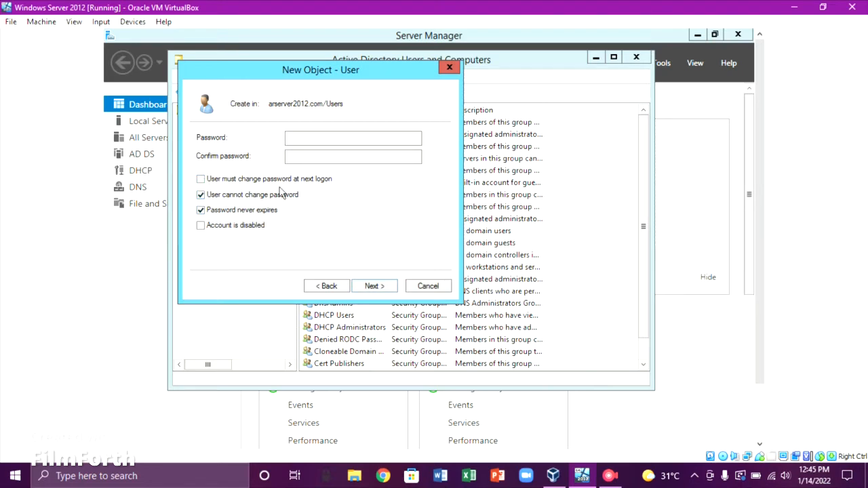
left_click(327, 142)
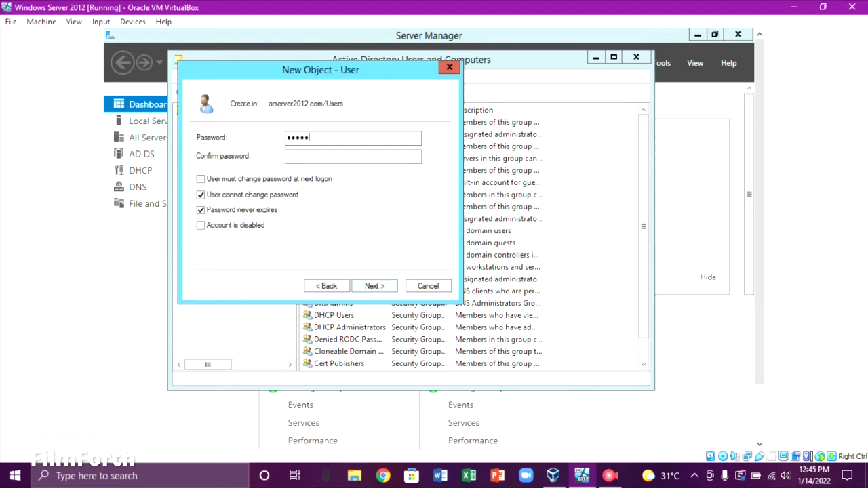
left_click(327, 152)
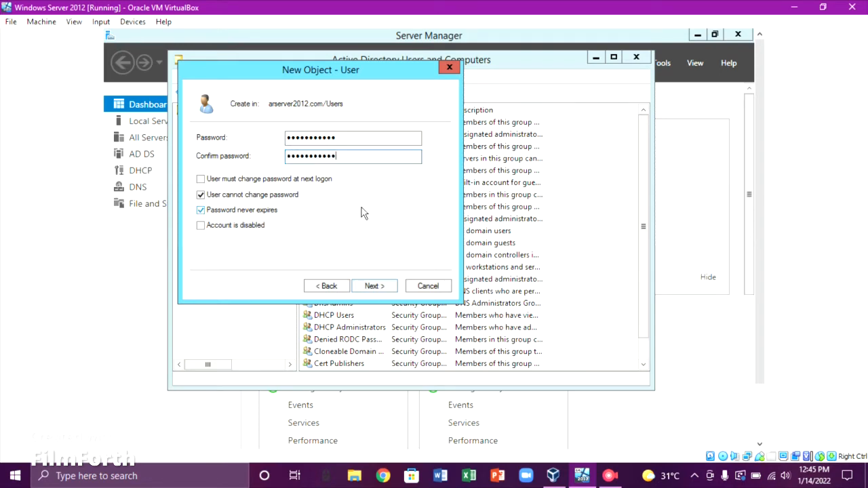
left_click(389, 287)
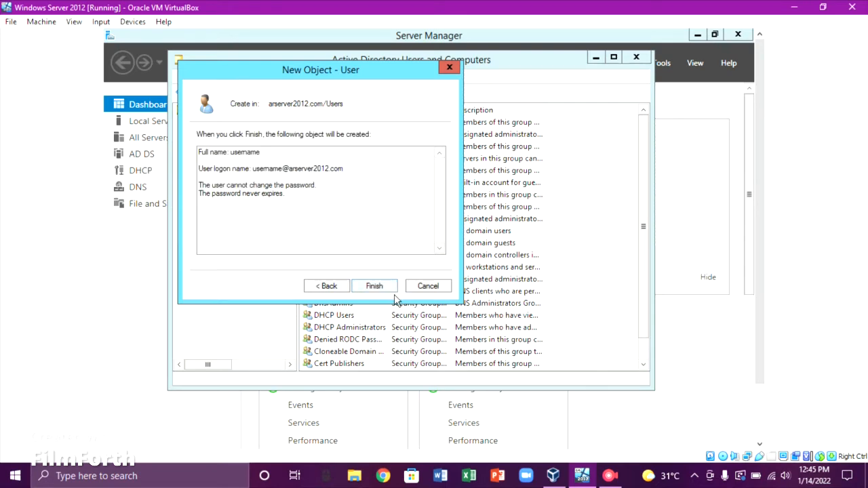
left_click(391, 287)
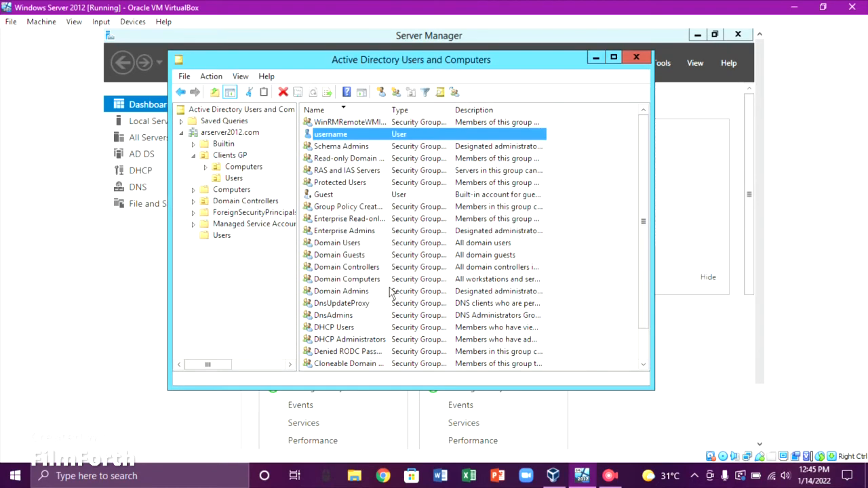
Add the username account to the Backup Operators group and save its properties
right_click(386, 140)
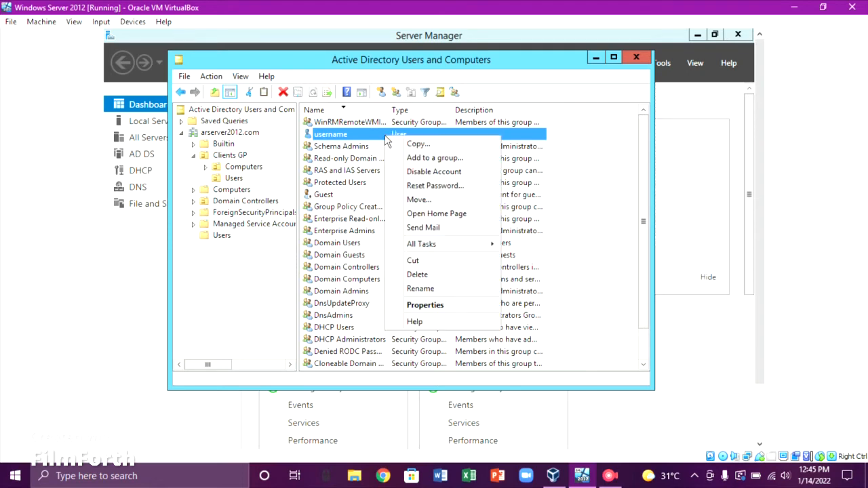
left_click(427, 306)
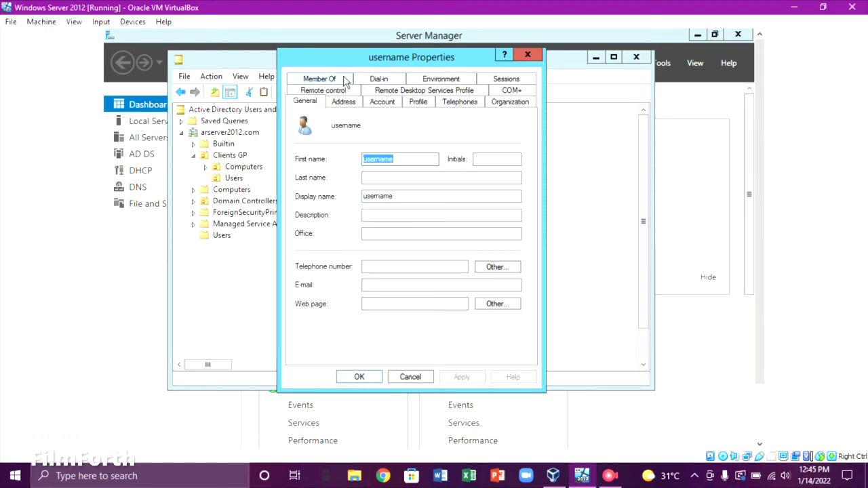
left_click(344, 81)
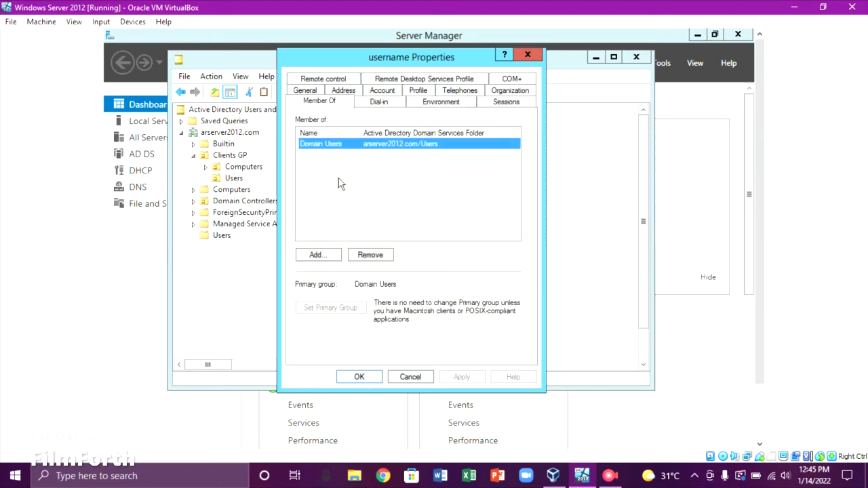
left_click(315, 262)
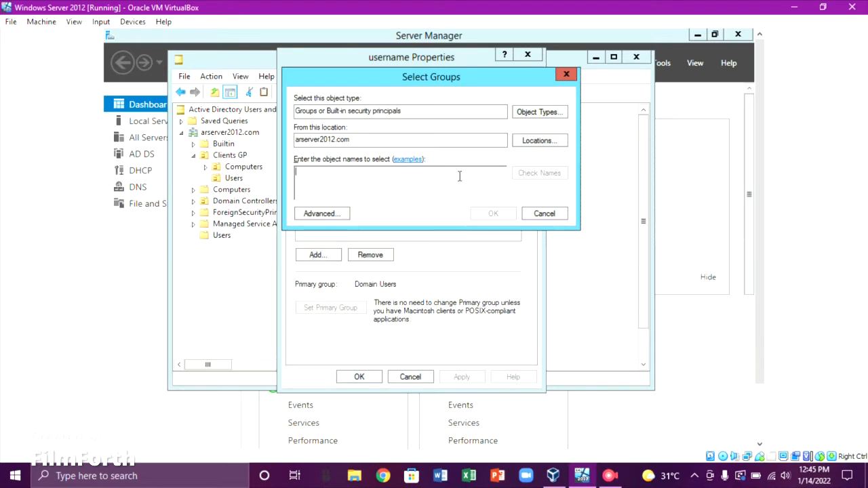
left_click(337, 219)
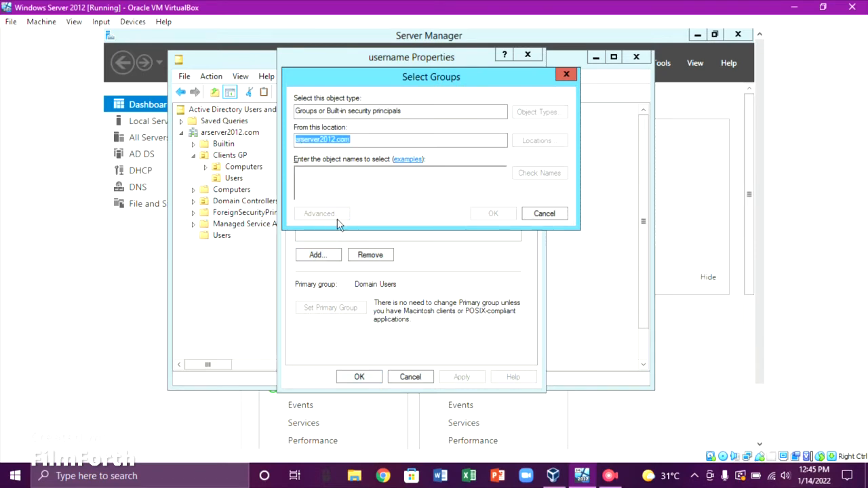
left_click(587, 218)
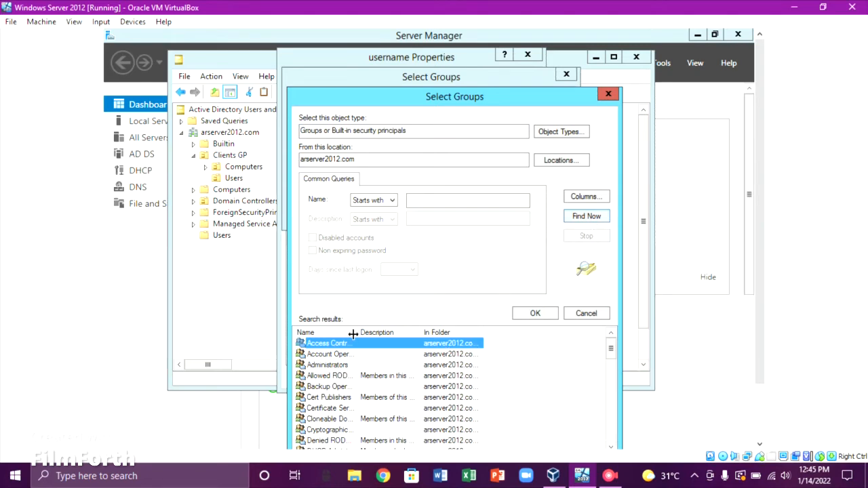
left_click_drag(353, 333, 377, 334)
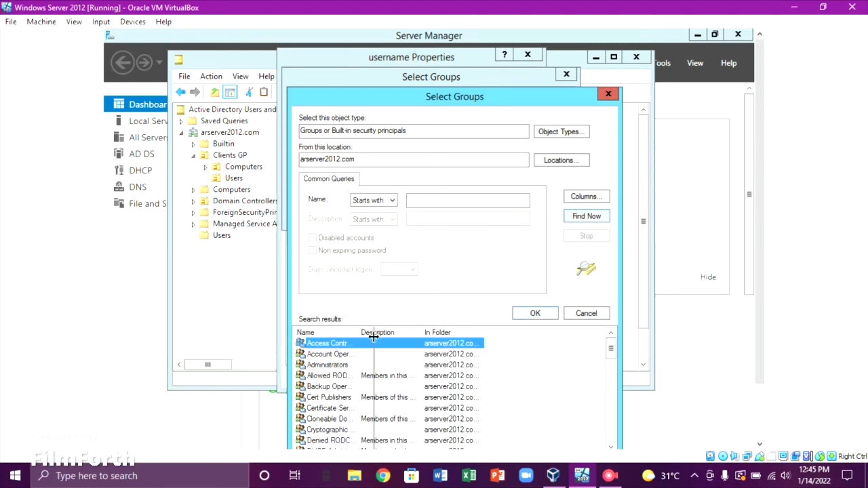
left_click(353, 388)
double_click(353, 389)
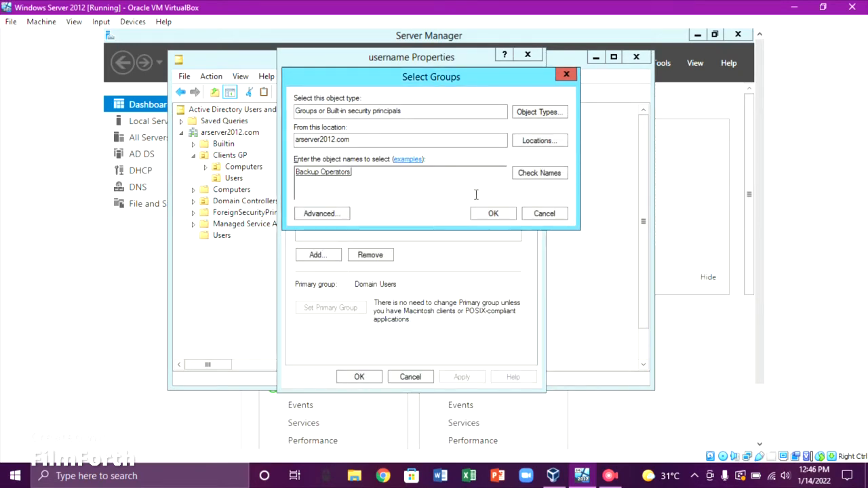
left_click(490, 214)
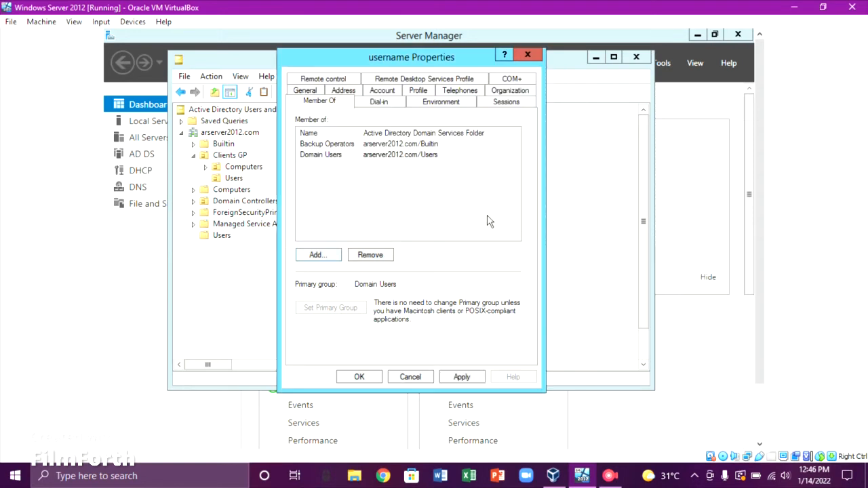
left_click(469, 377)
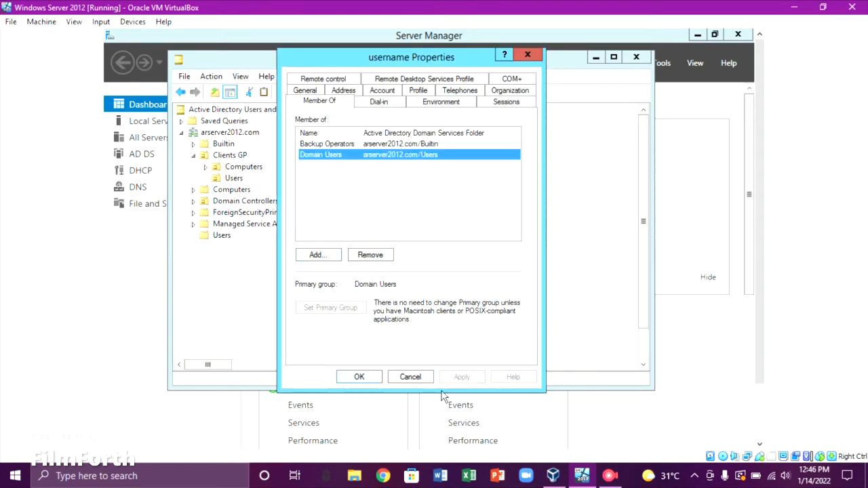
left_click(359, 377)
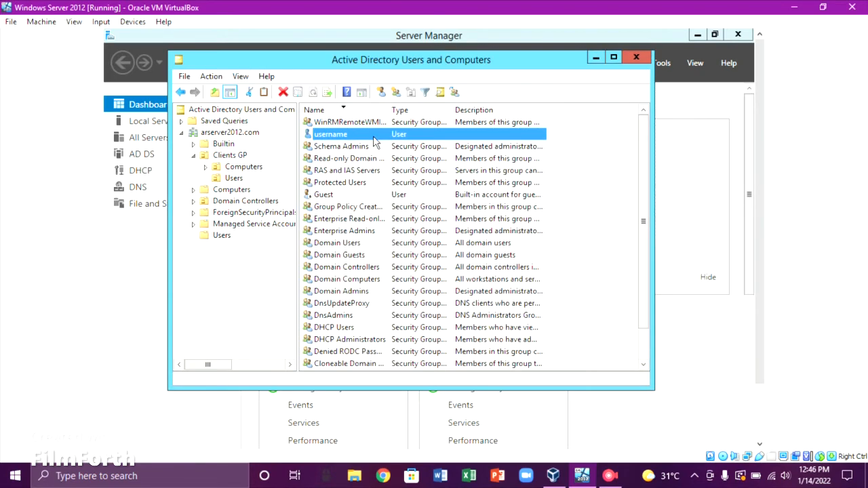
Set username's profile path to \\ARSERVER2012\MR Profiles\username
right_click(375, 135)
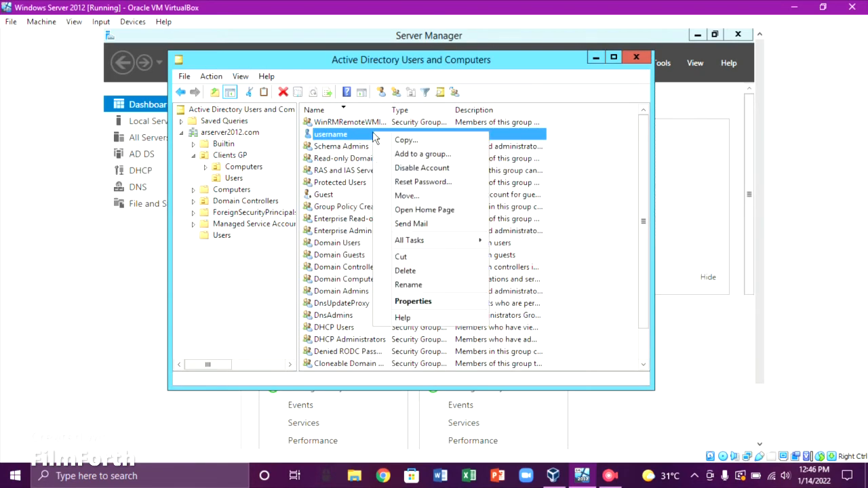
left_click(438, 306)
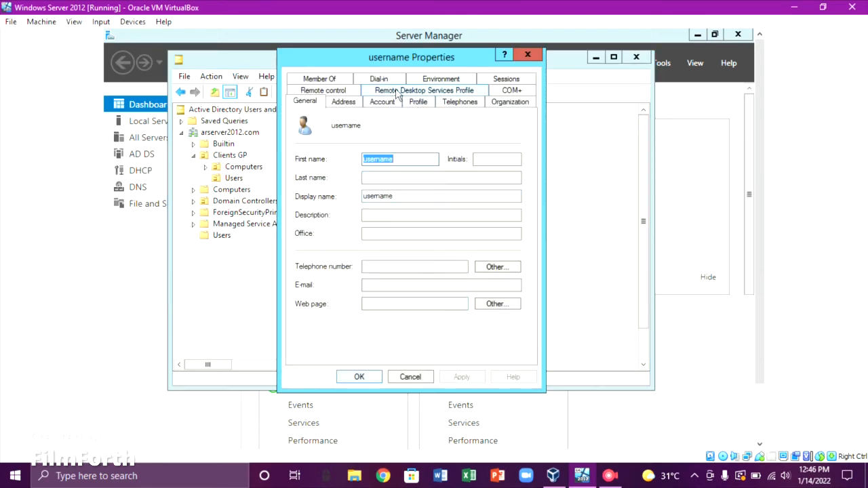
left_click(419, 103)
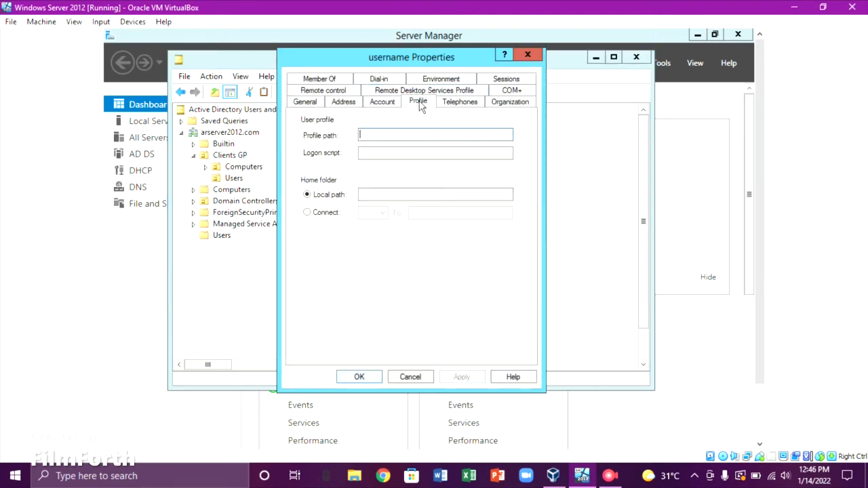
right_click(409, 136)
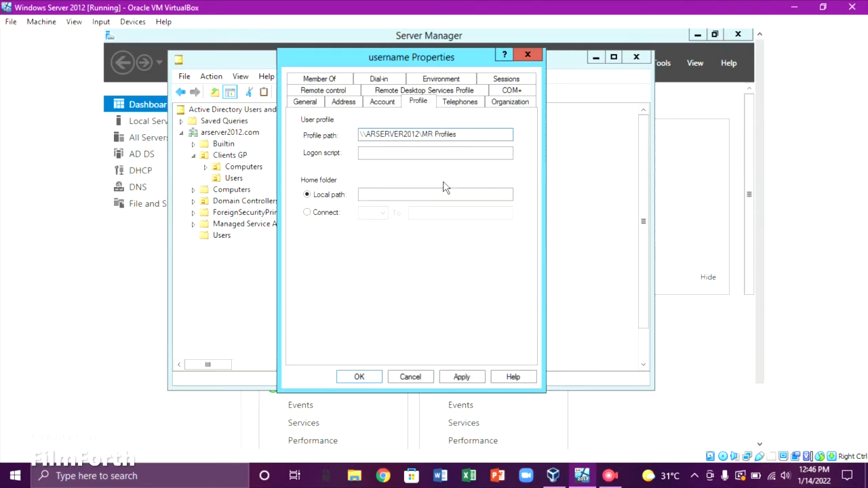
type("\\username")
Connect the Z: home folder to \\ARSERVER2012\MR Profiles\username and apply the settings
left_click(335, 215)
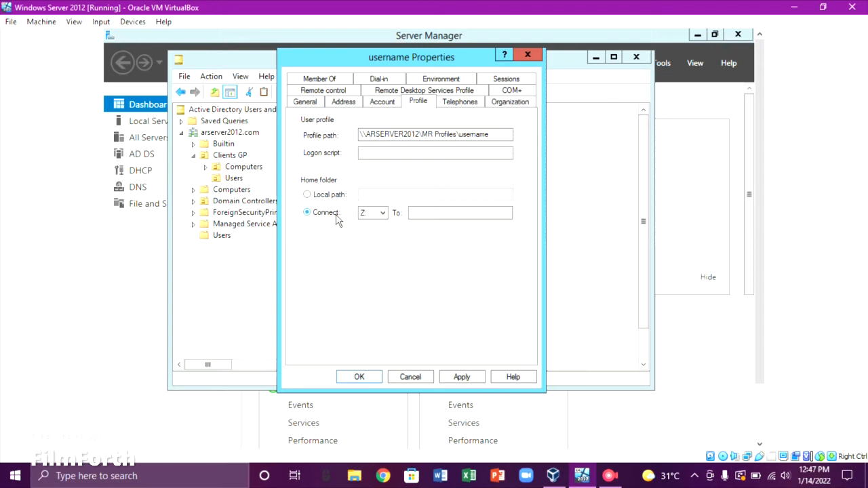
left_click(422, 213)
right_click(423, 214)
left_click(454, 266)
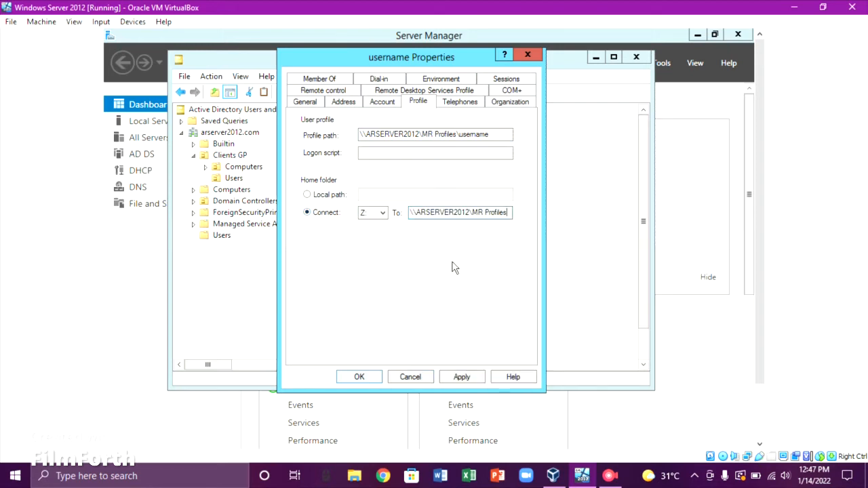
type("\\username")
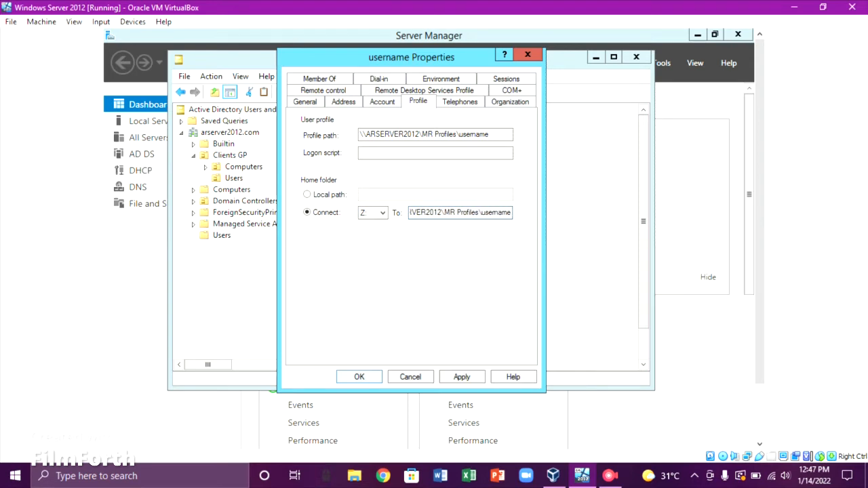
left_click(476, 378)
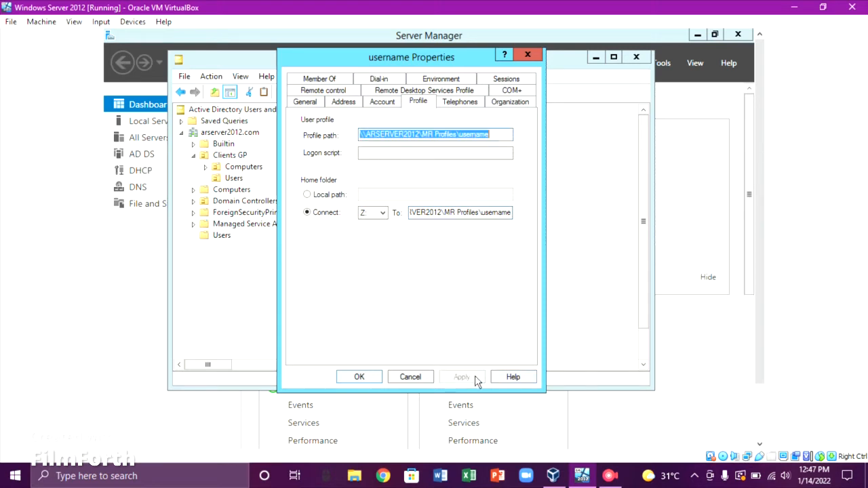
left_click(375, 378)
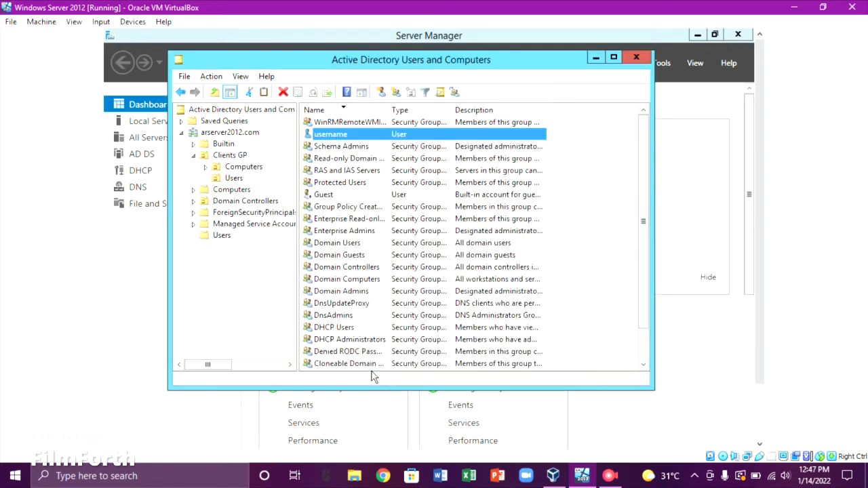
Close Active Directory Users and Computers and Server Manager, and sign Administrator out
left_click(635, 60)
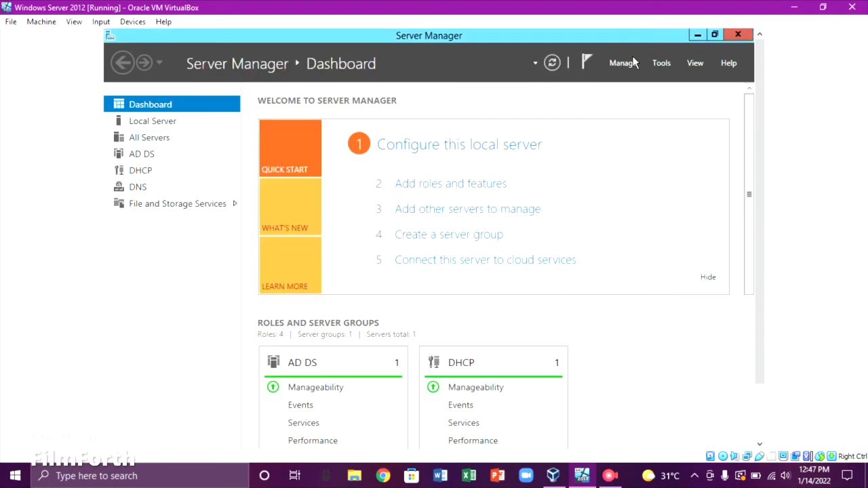
left_click(744, 36)
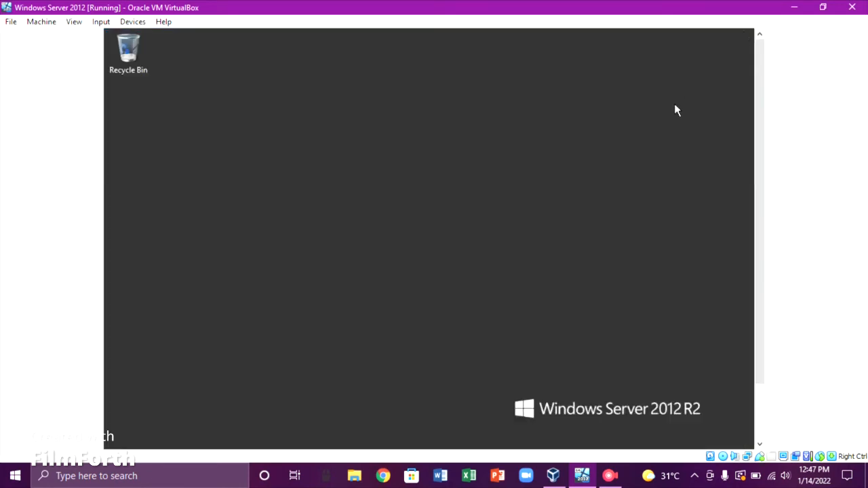
key("super")
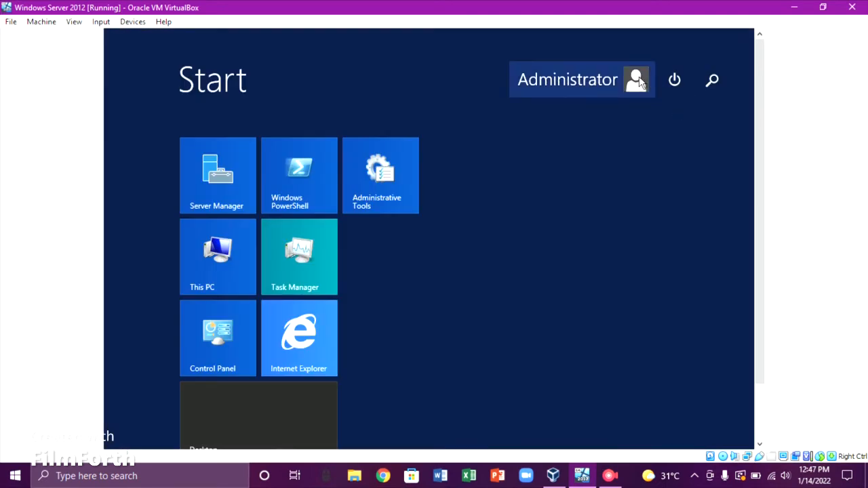
left_click(605, 87)
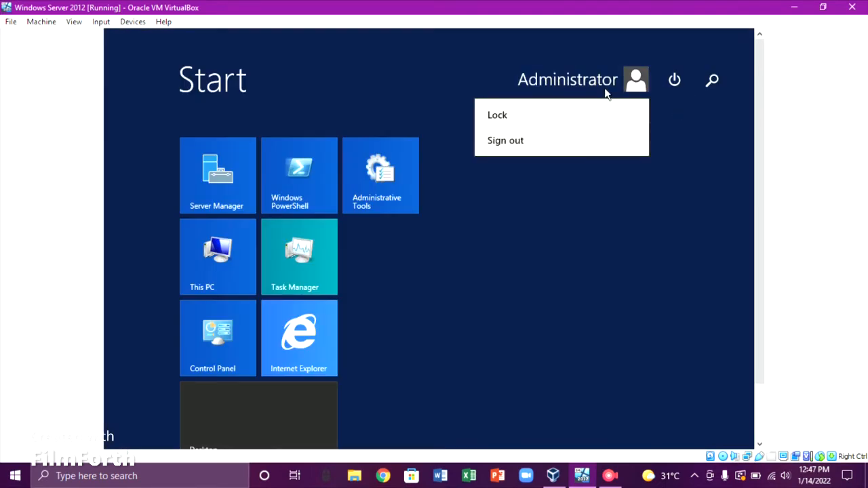
left_click(595, 134)
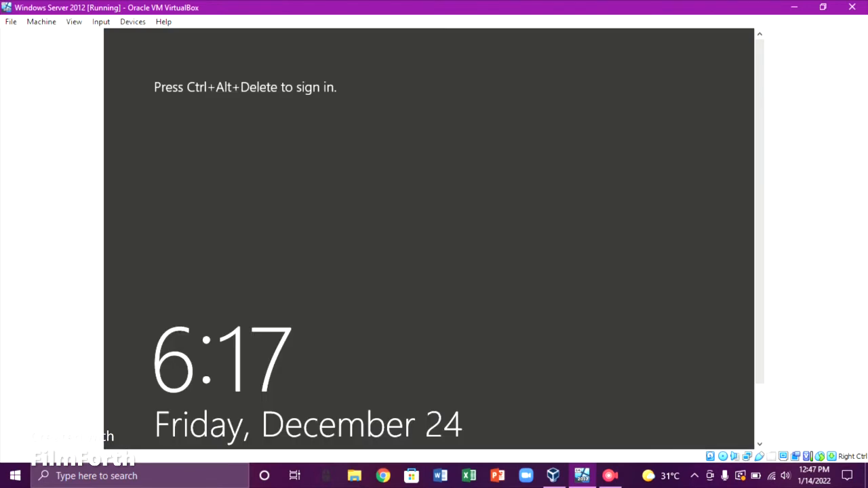
Send Ctrl-Alt-Del through VirtualBox and sign in as username with its password
left_click(102, 21)
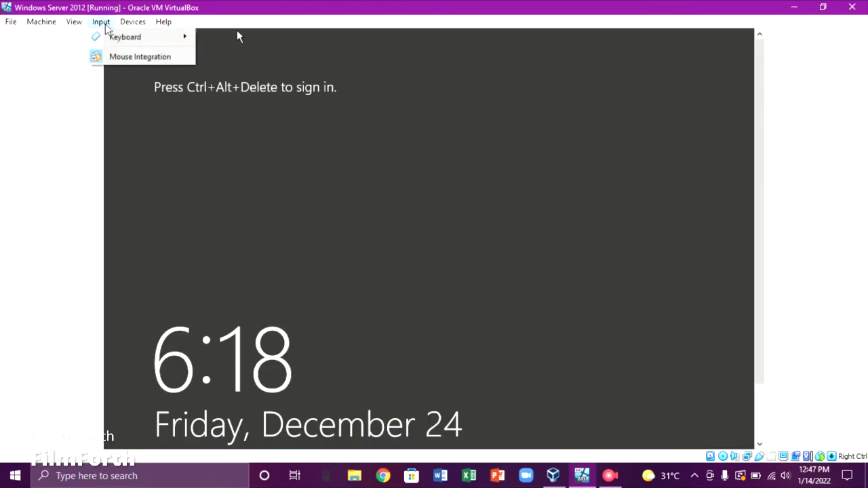
mouse_move(125, 42)
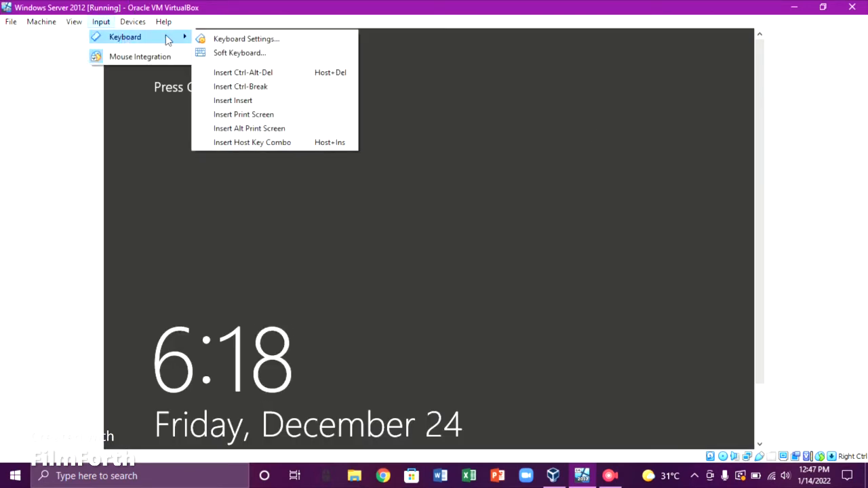
left_click(247, 72)
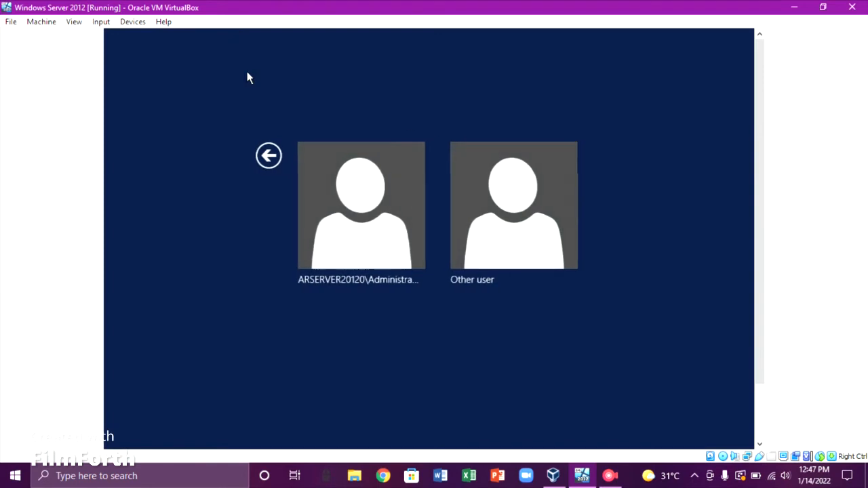
left_click(466, 206)
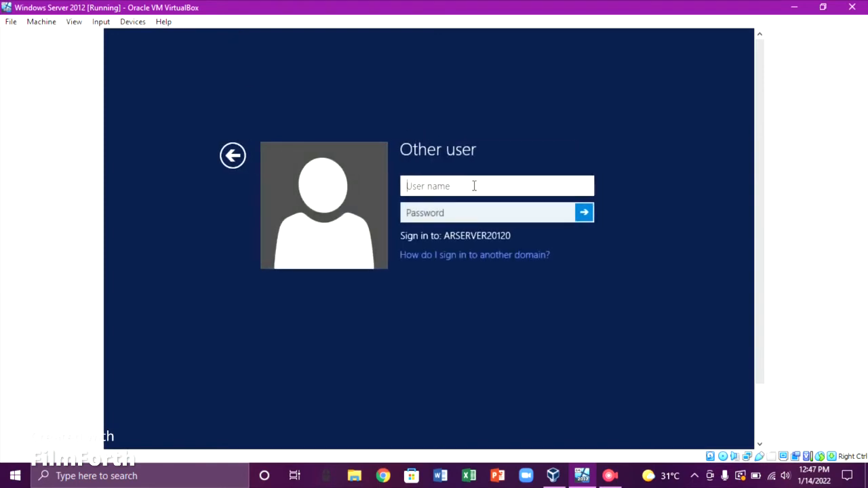
type("username")
left_click(485, 214)
type("********")
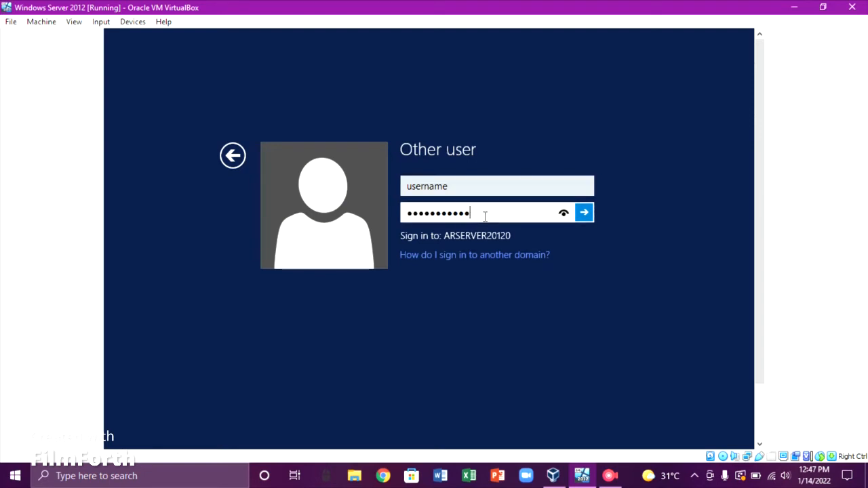
key("Return")
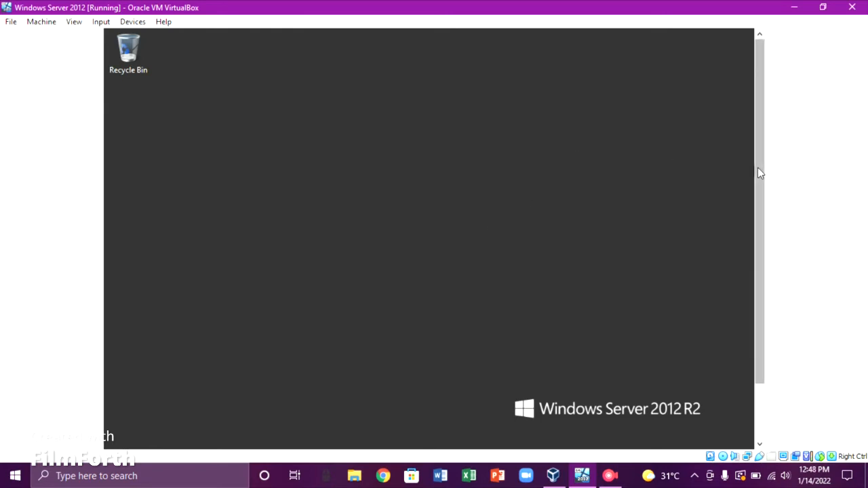
Sign the username account out from the Start screen
left_click_drag(757, 168, 753, 139)
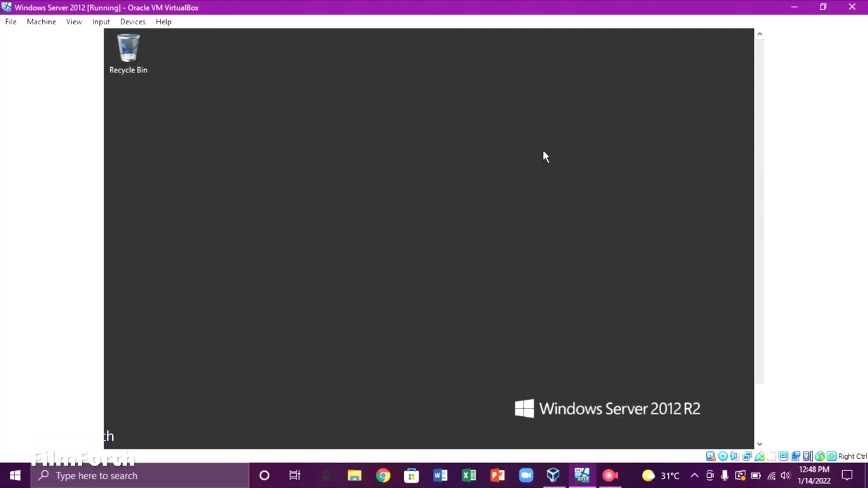
key("super")
left_click(578, 95)
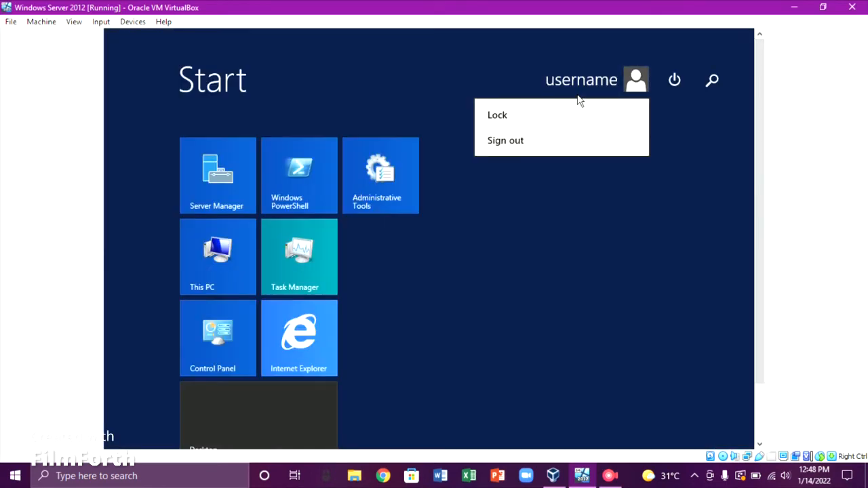
left_click(571, 138)
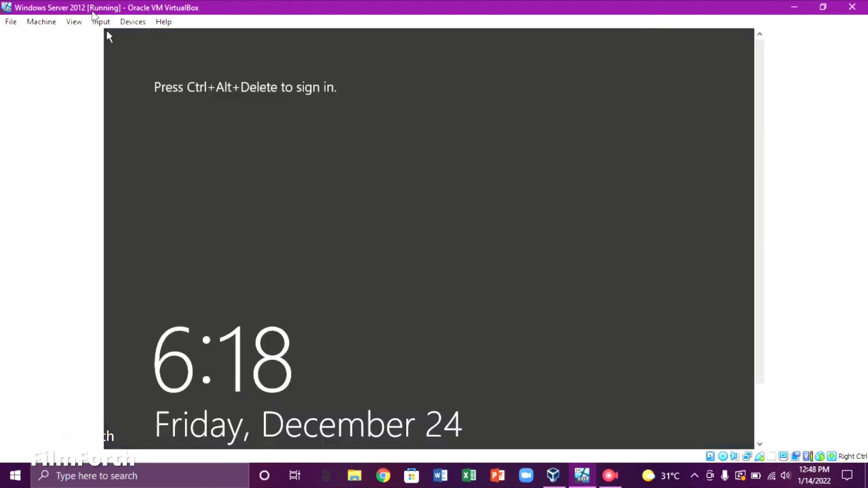
Send Ctrl-Alt-Del through VirtualBox and sign in as Administrator with its password
left_click(101, 22)
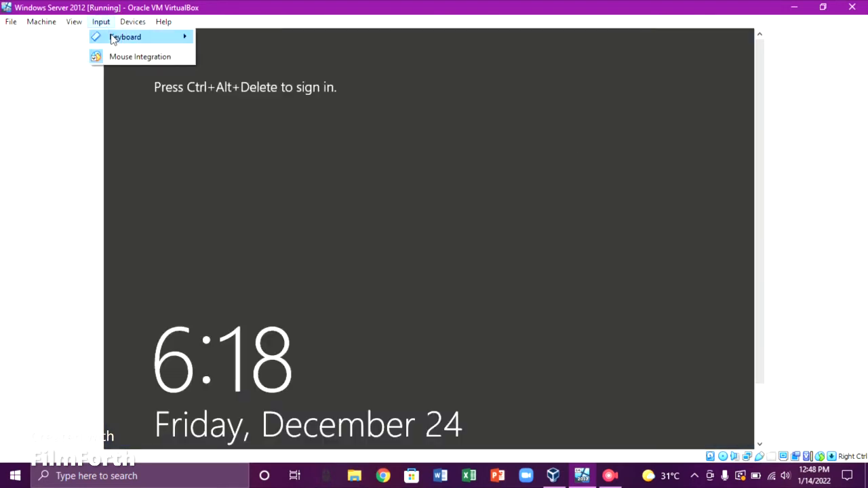
mouse_move(113, 39)
left_click(251, 72)
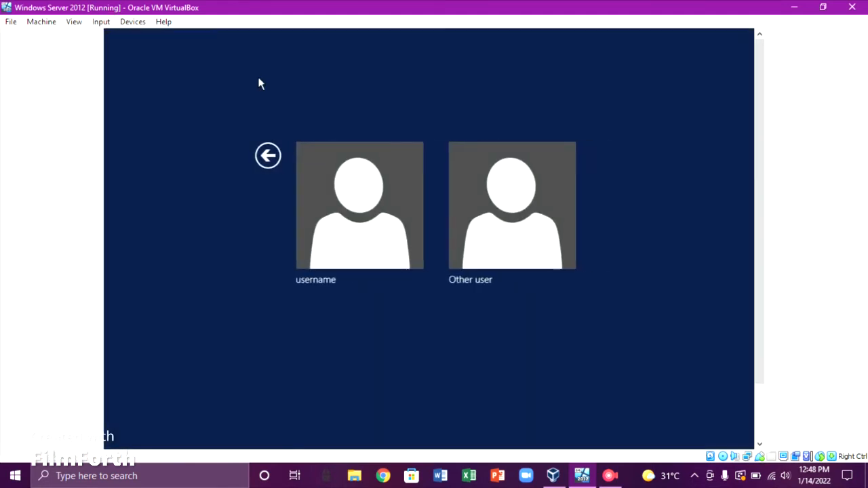
left_click(483, 226)
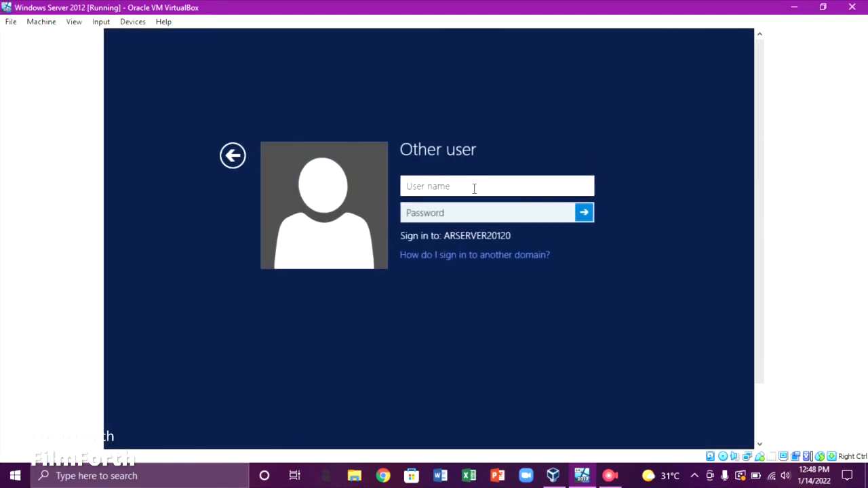
type("Ad")
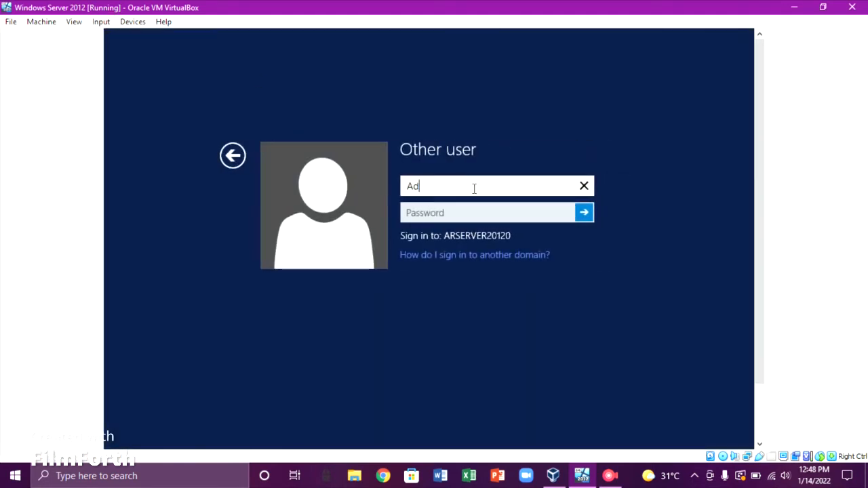
type("ministrator")
left_click(475, 209)
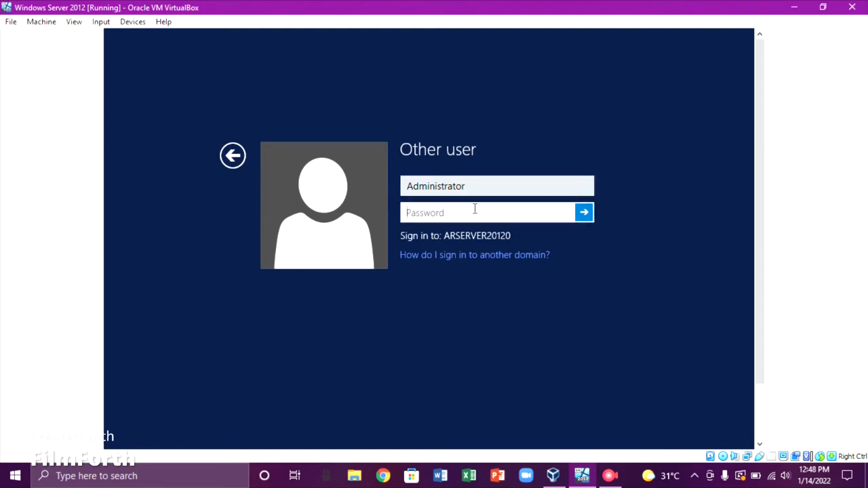
type("P@")
key("Return")
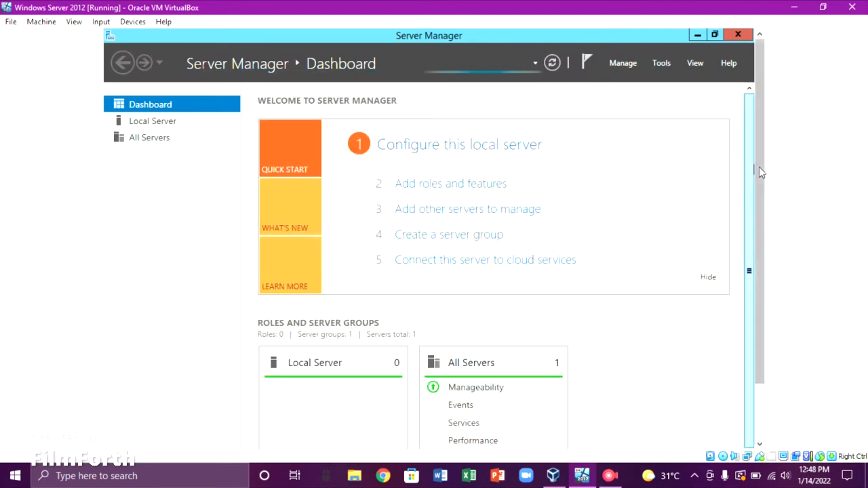
Browse File Explorer to C:\Users\username
left_click_drag(760, 167, 746, 236)
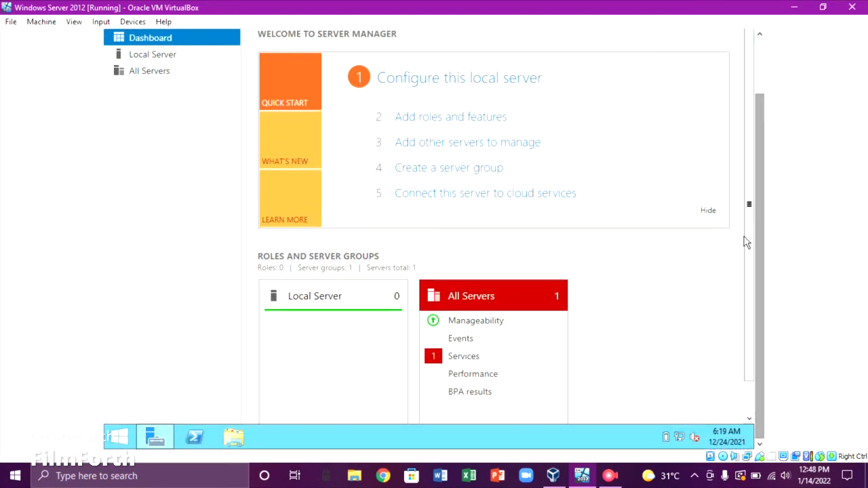
left_click(235, 436)
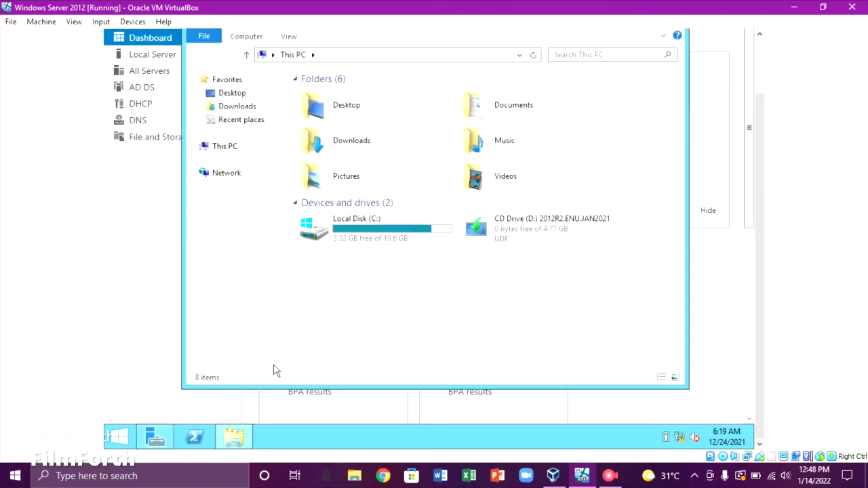
double_click(390, 234)
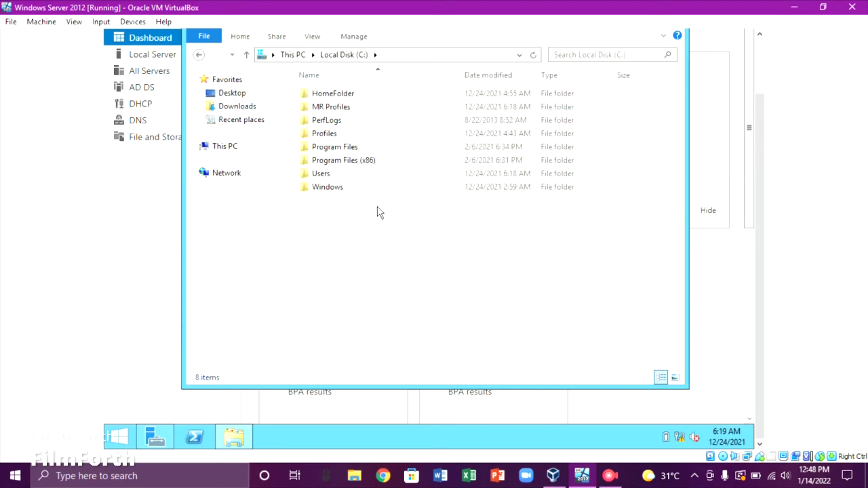
double_click(359, 174)
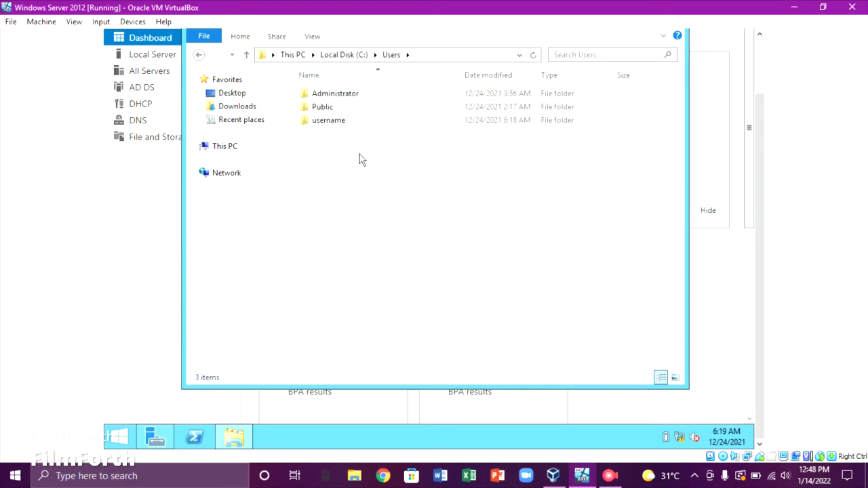
double_click(362, 125)
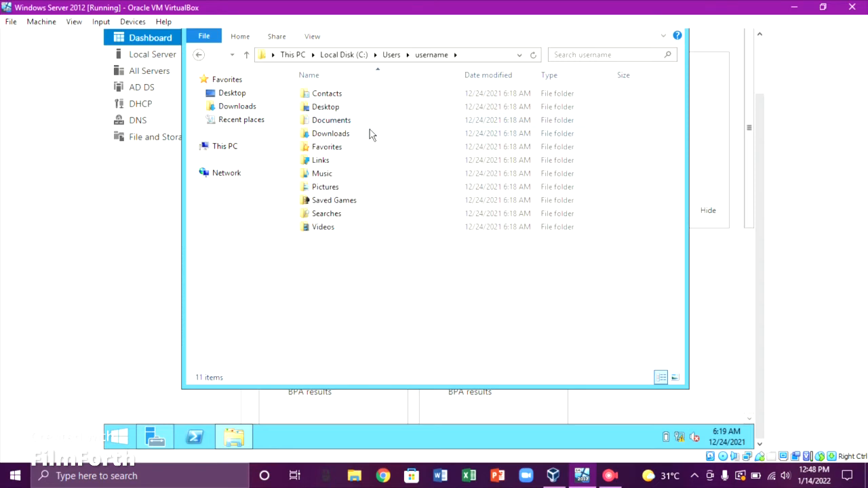
Turn on Hidden items so the AppData folder appears
left_click(312, 37)
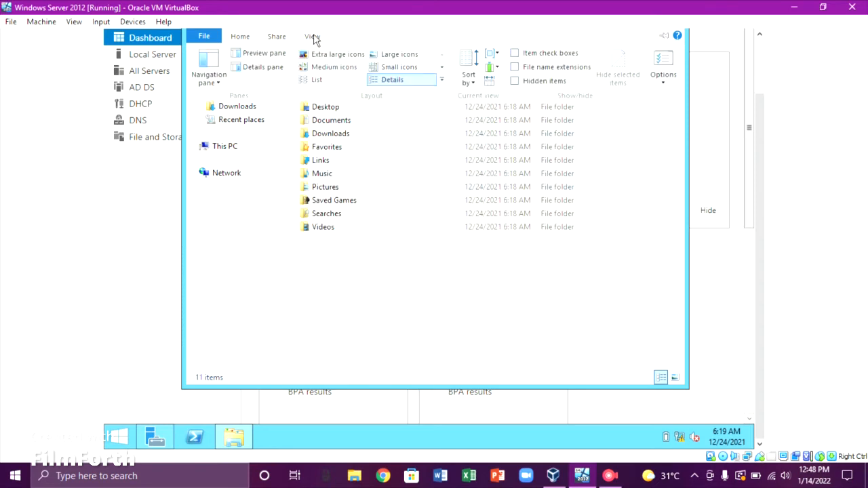
left_click(516, 81)
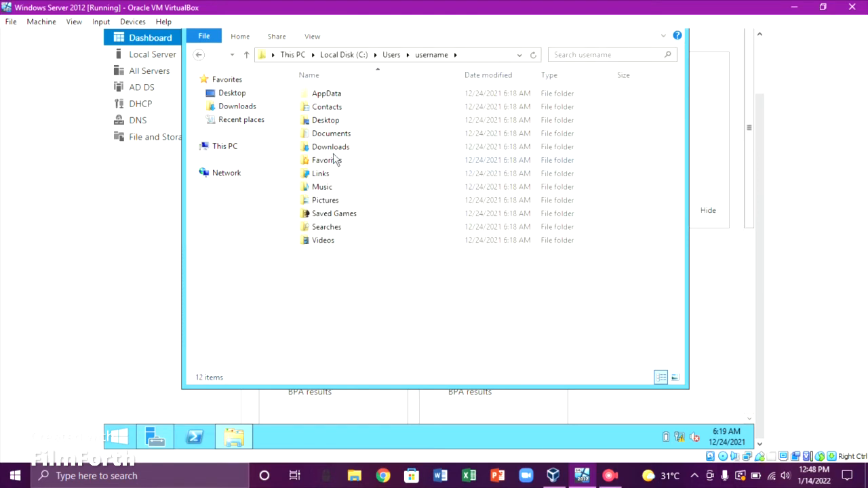
left_click_drag(760, 160, 765, 119)
left_click(312, 91)
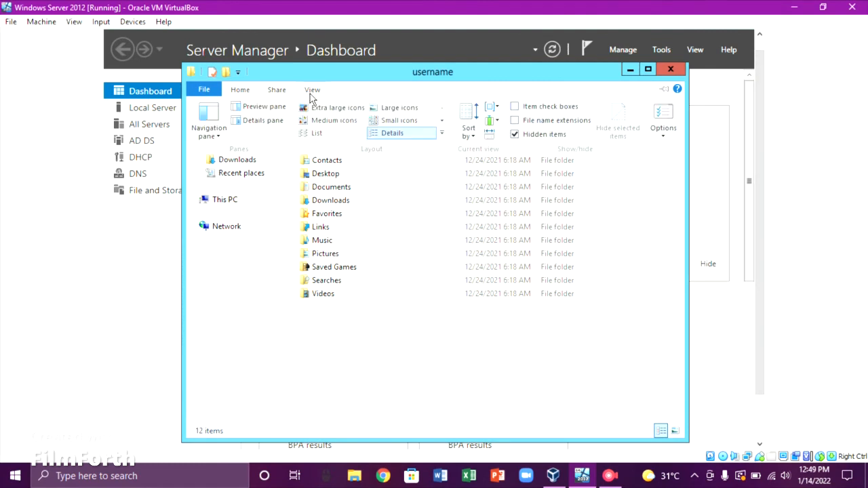
Open Folder Options at its View settings
left_click(663, 135)
left_click(692, 150)
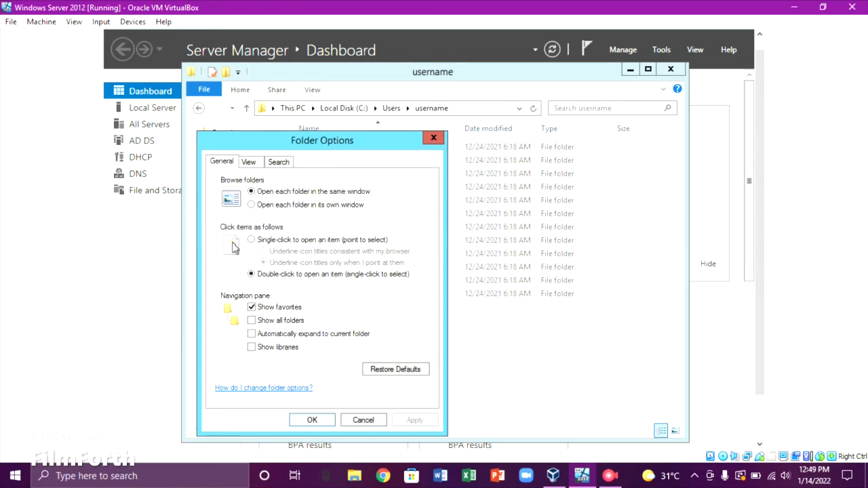
left_click_drag(339, 149, 381, 100)
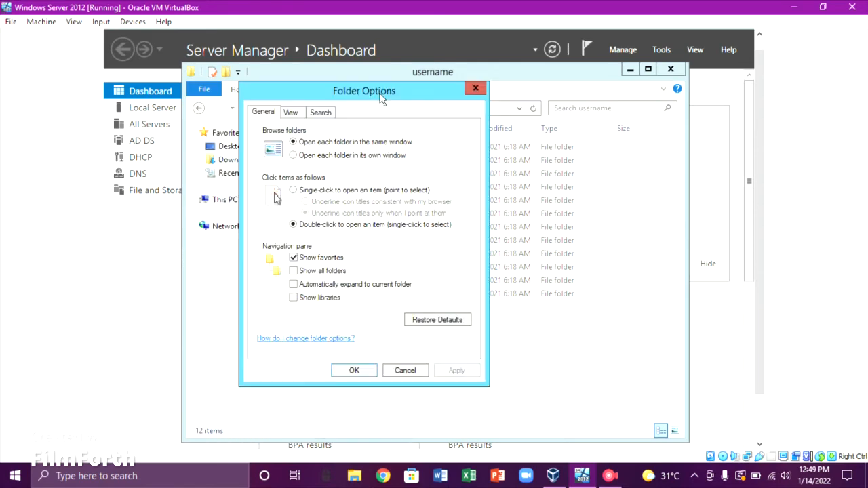
left_click(300, 114)
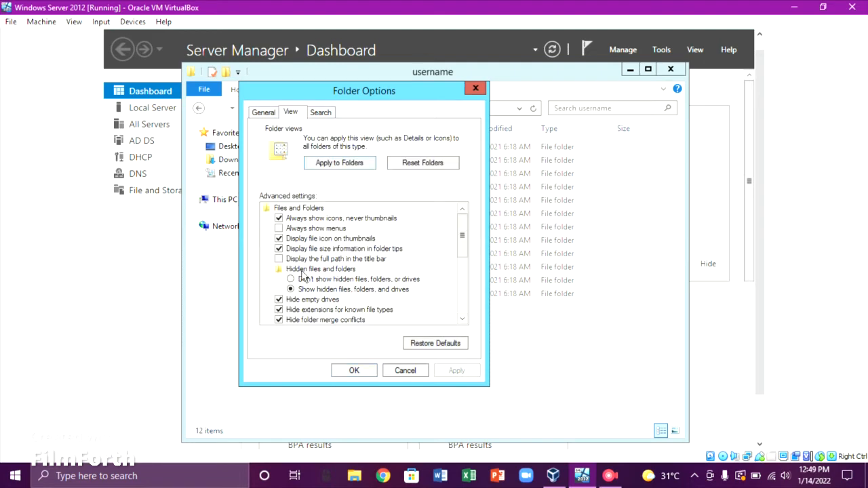
left_click_drag(467, 246, 462, 272)
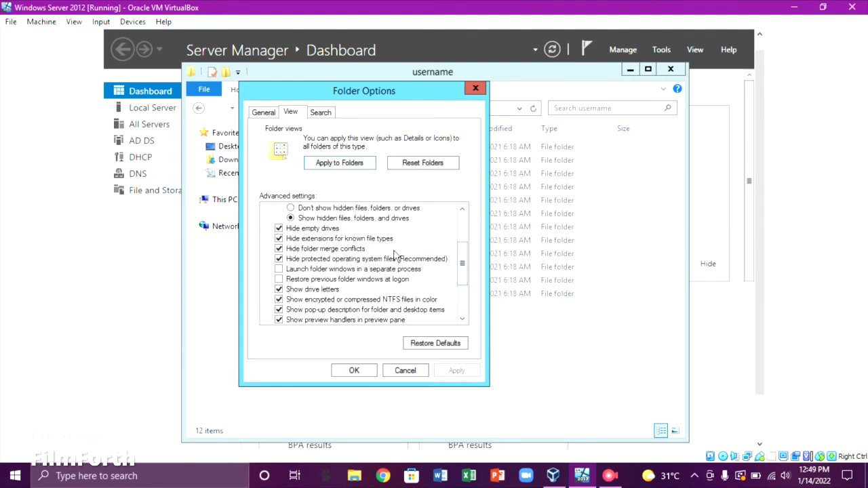
Stop hiding empty drives, file extensions, merge conflicts and protected system files, and apply
left_click(279, 228)
left_click(279, 239)
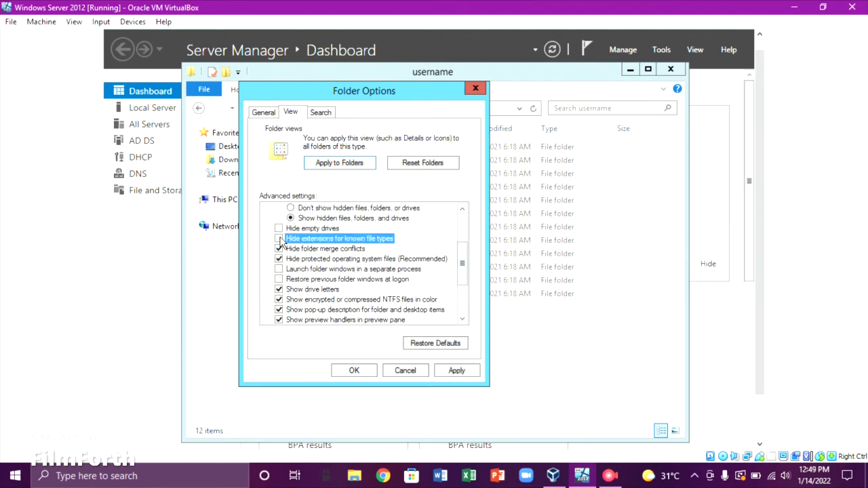
left_click(279, 249)
left_click(279, 258)
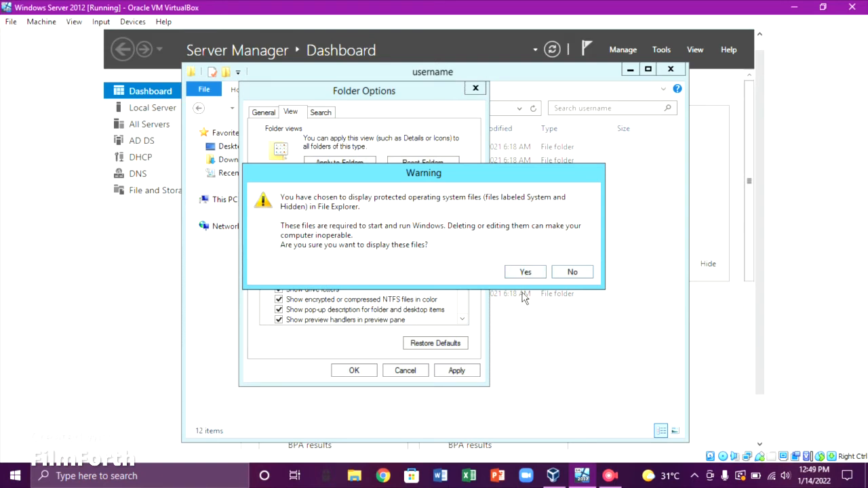
left_click(523, 272)
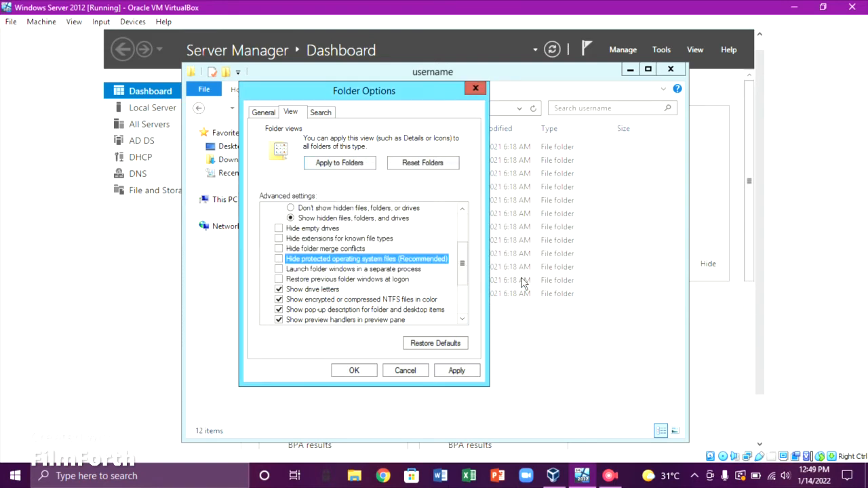
left_click(473, 371)
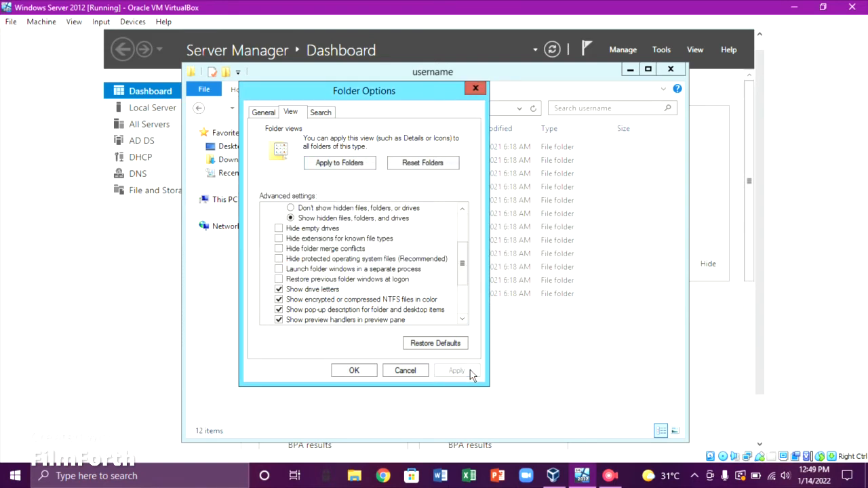
Rename the profile's NTUSER.DAT to NTUSER.MAN, accepting both rename warnings
left_click(354, 370)
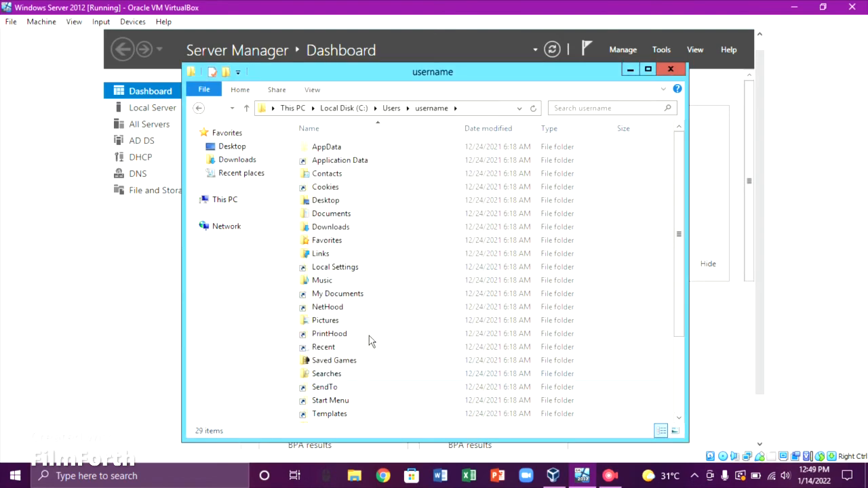
scroll(371, 339, "down", 3)
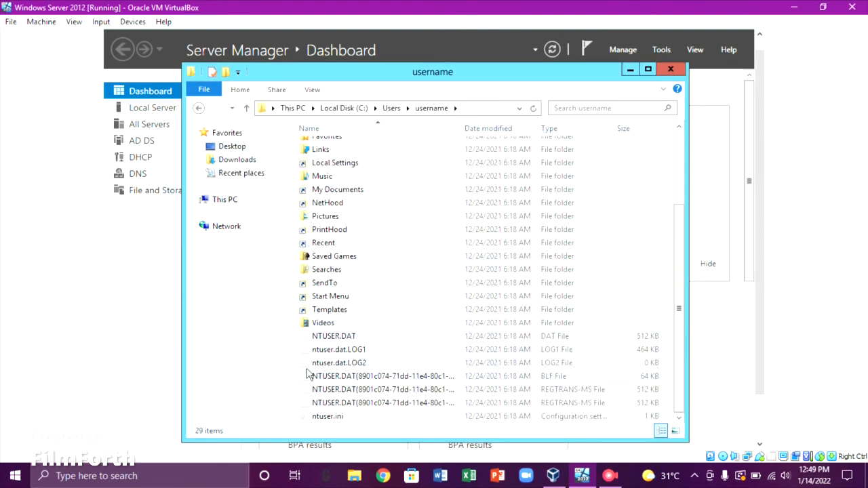
left_click_drag(290, 336, 321, 361)
left_click(259, 345)
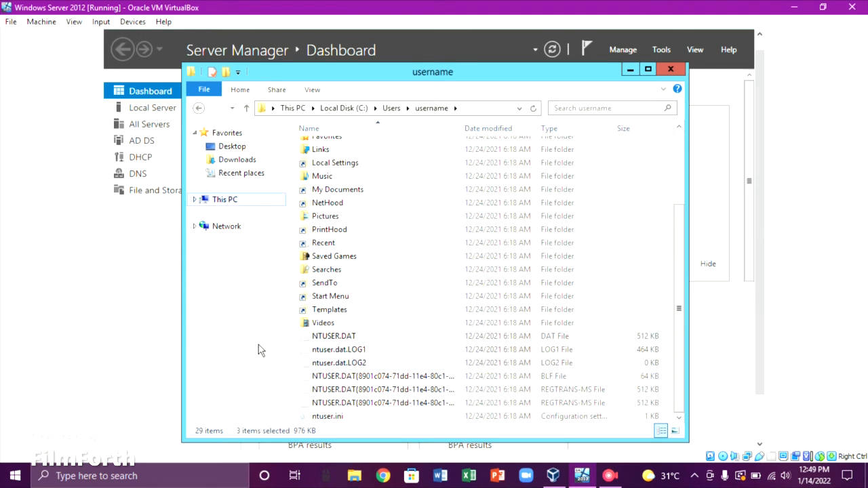
left_click(342, 344)
right_click(343, 343)
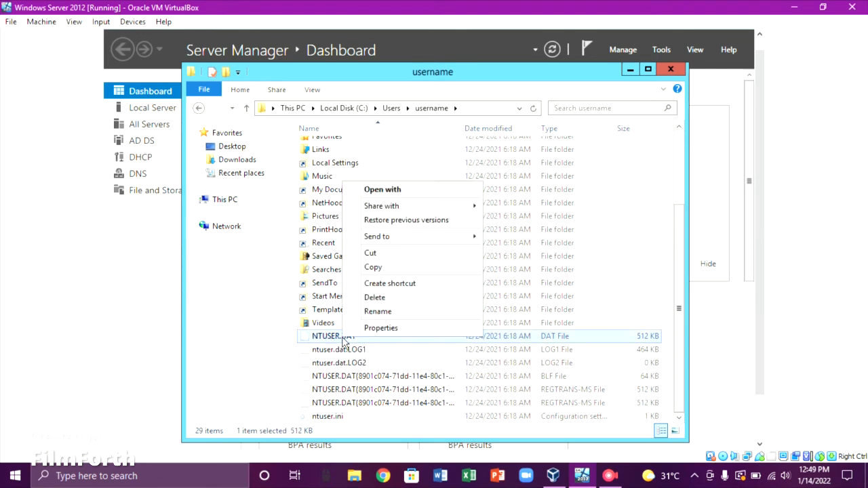
left_click(374, 311)
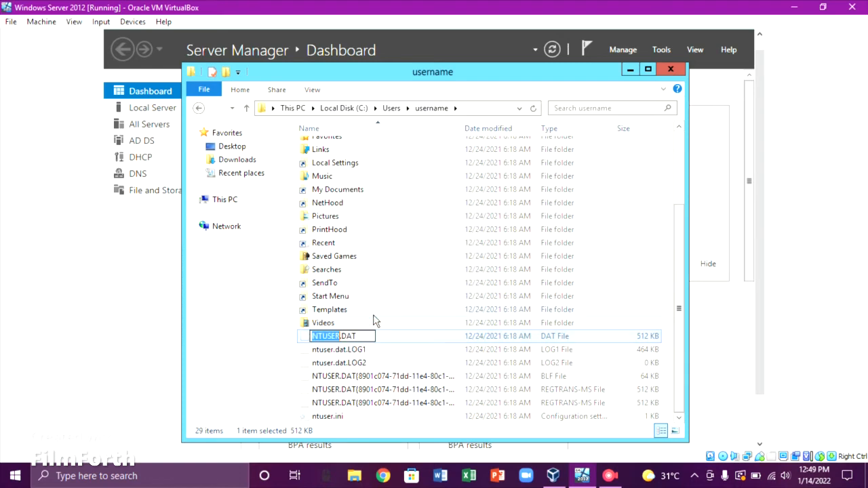
left_click(369, 337)
key("BackSpace")
key("BackSpace")
key("BackSpace")
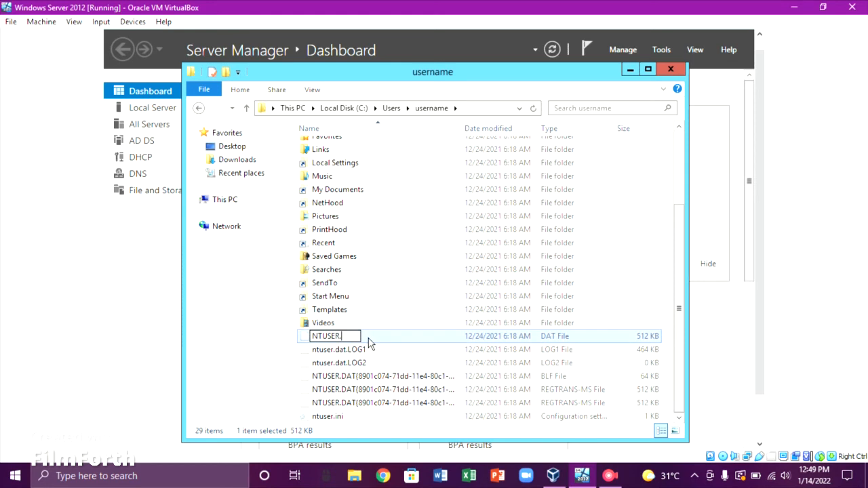
type("MAN")
left_click(283, 337)
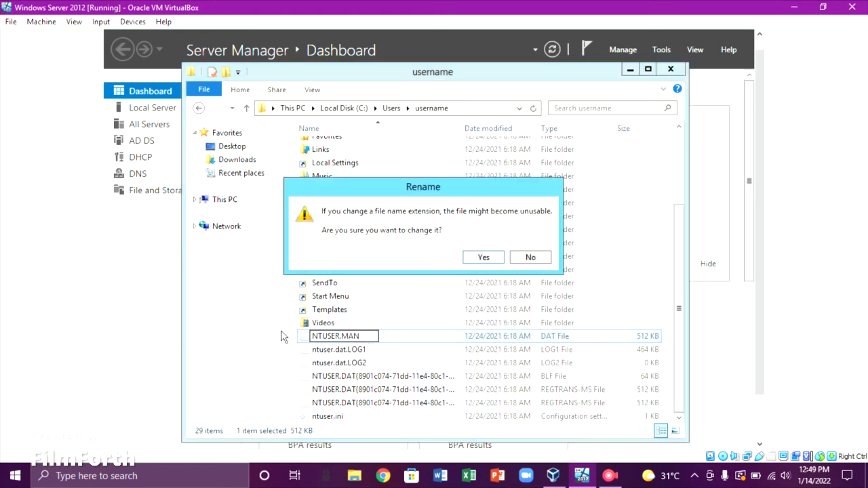
left_click(481, 261)
left_click(494, 323)
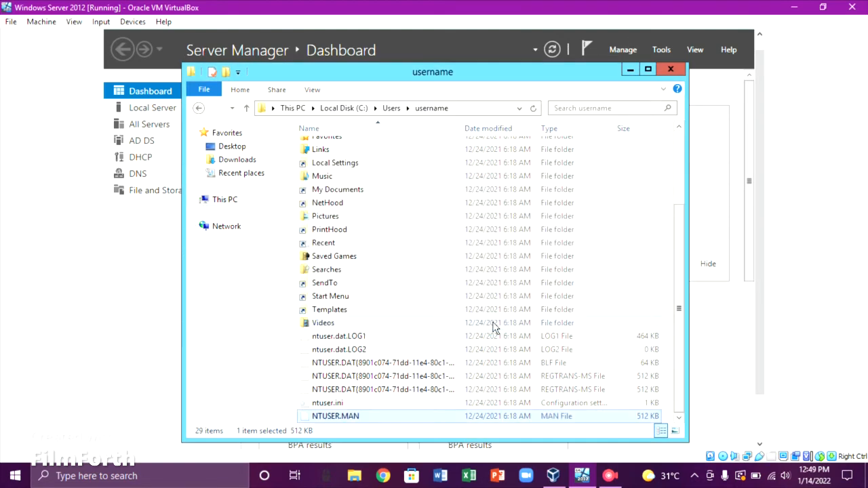
Delete the ntuser.dat.LOG1 and ntuser.dat.LOG2 files
left_click(313, 339)
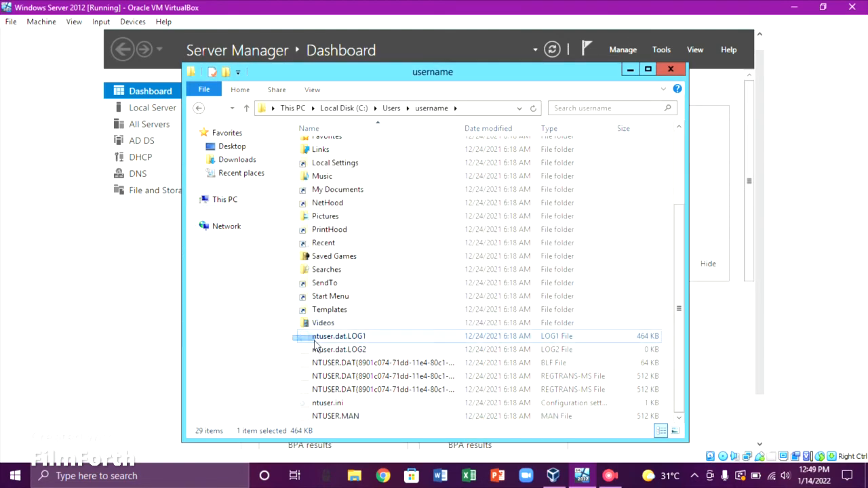
left_click_drag(314, 344, 322, 353)
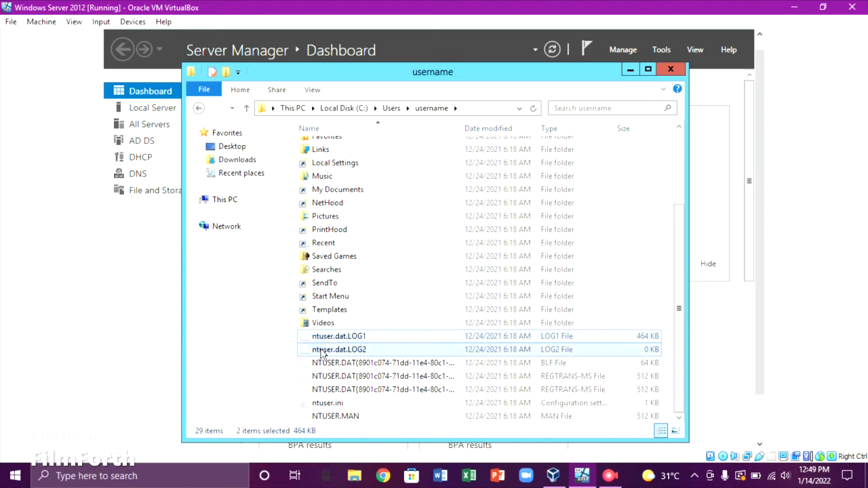
key("Delete")
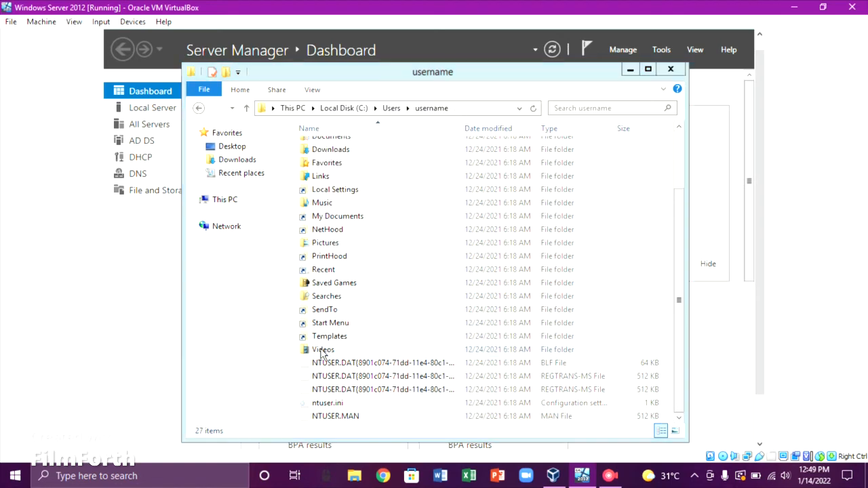
Return to Local Disk (C:) through This PC and turn off Hidden items in the View options
left_click(198, 109)
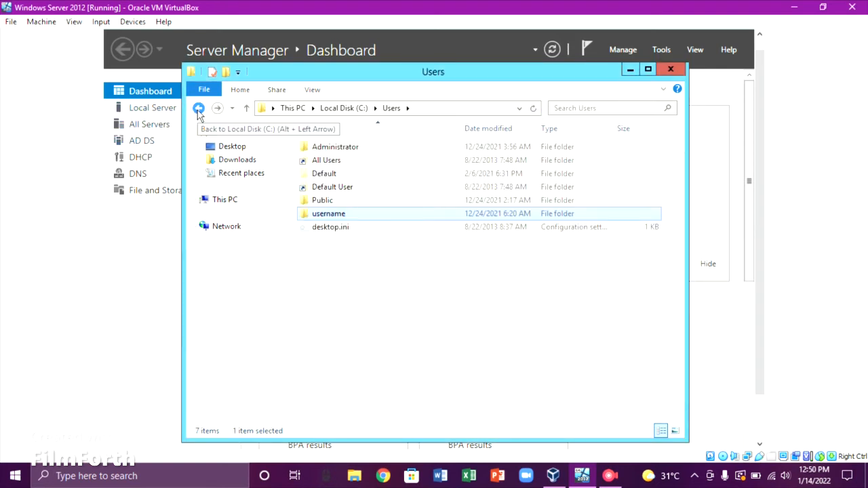
left_click(198, 109)
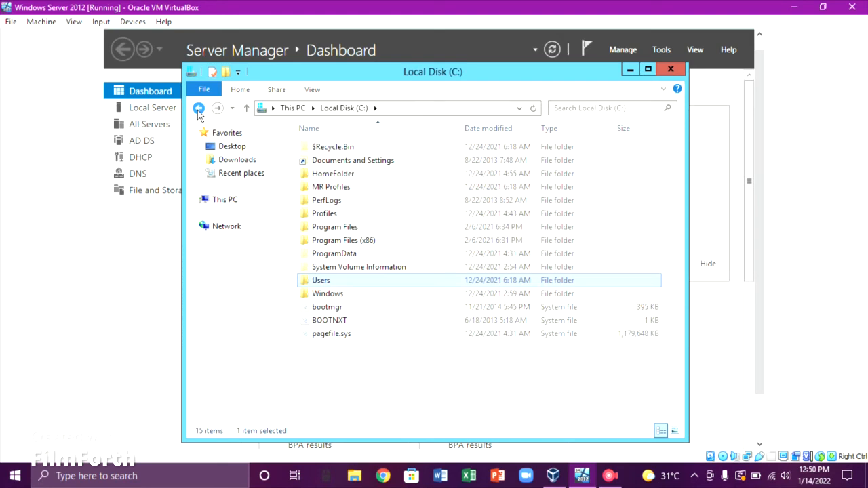
left_click(198, 109)
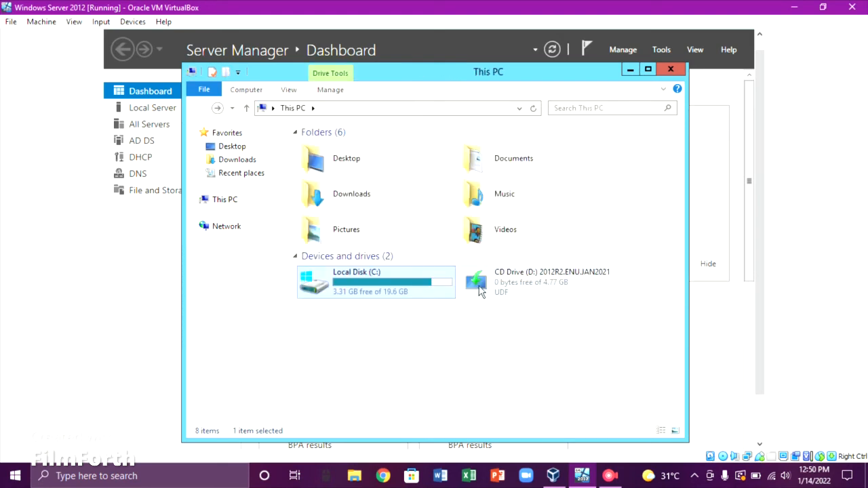
double_click(399, 284)
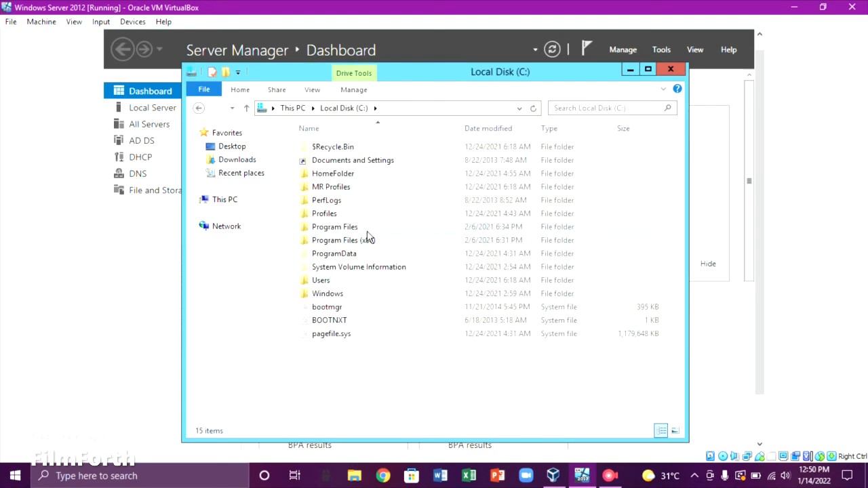
left_click(316, 91)
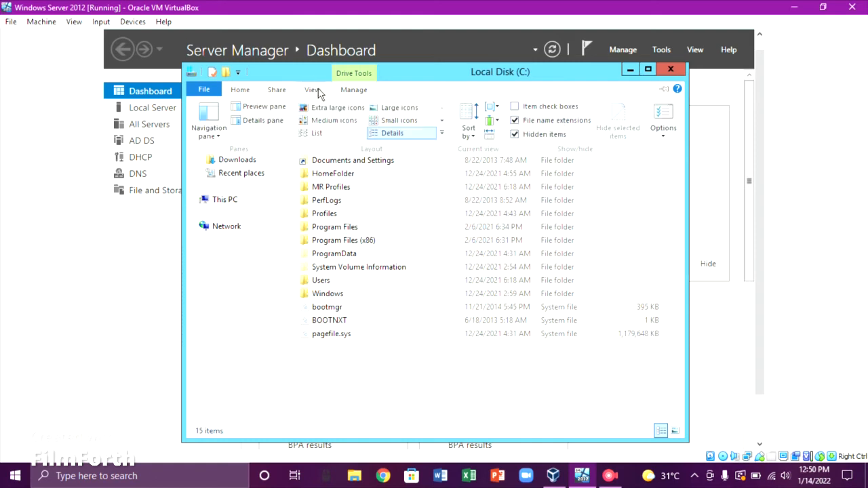
left_click(516, 134)
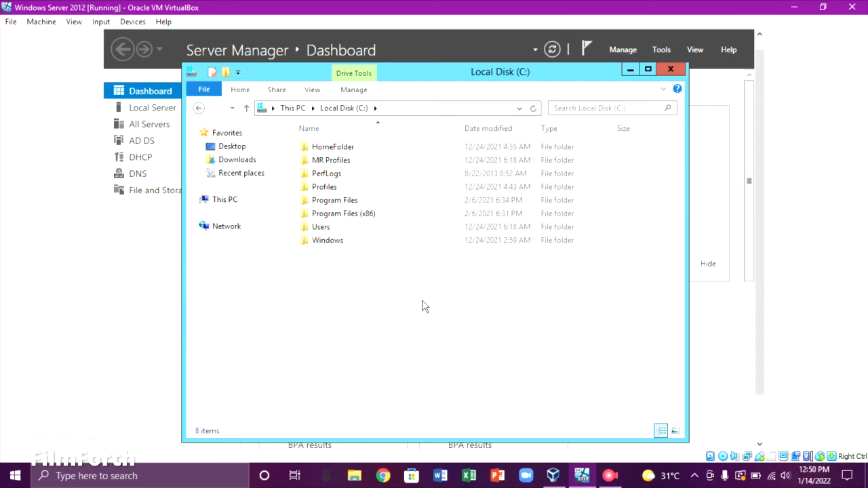
left_click(340, 231)
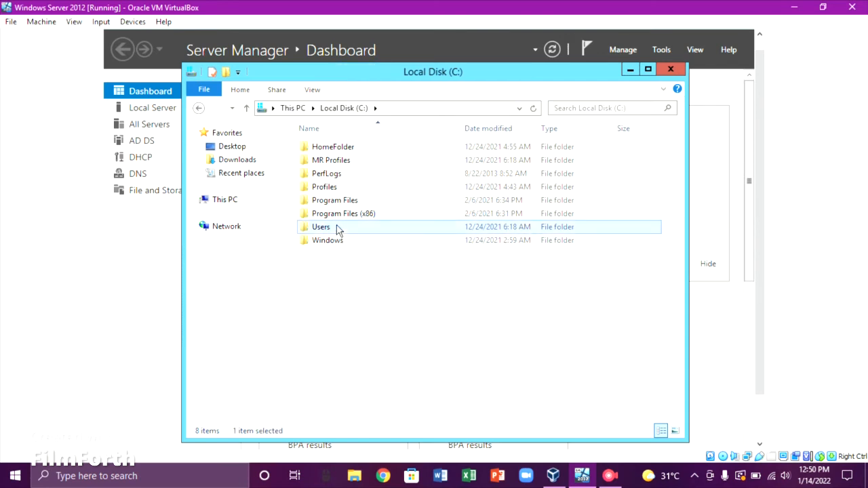
In C:\Users, rename the username folder to username.v2
double_click(337, 229)
left_click(337, 176)
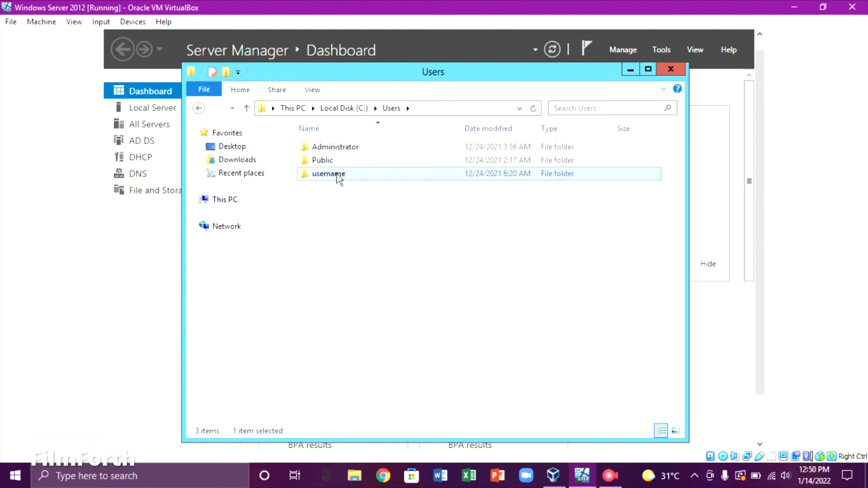
right_click(338, 178)
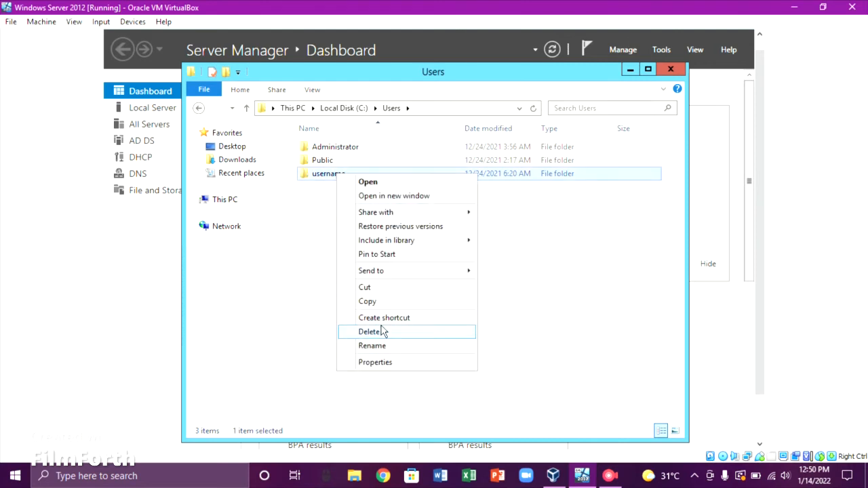
left_click(386, 347)
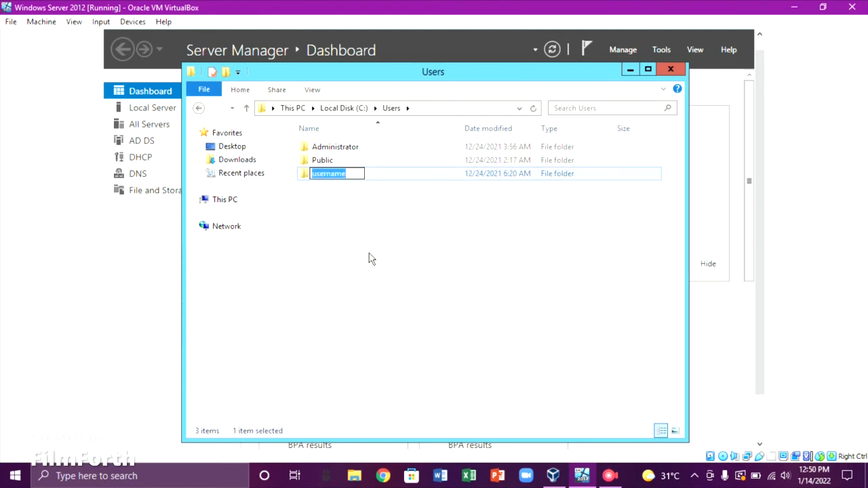
left_click(357, 173)
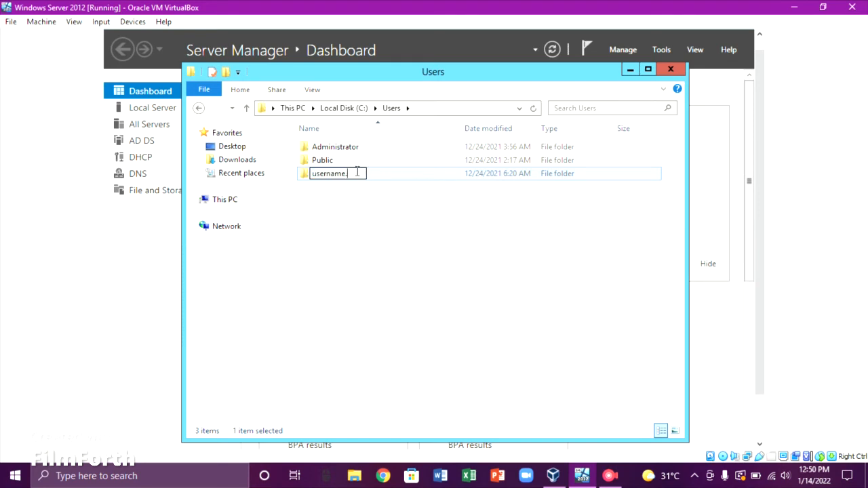
type(".V2")
key("BackSpace")
type("v2")
left_click(370, 206)
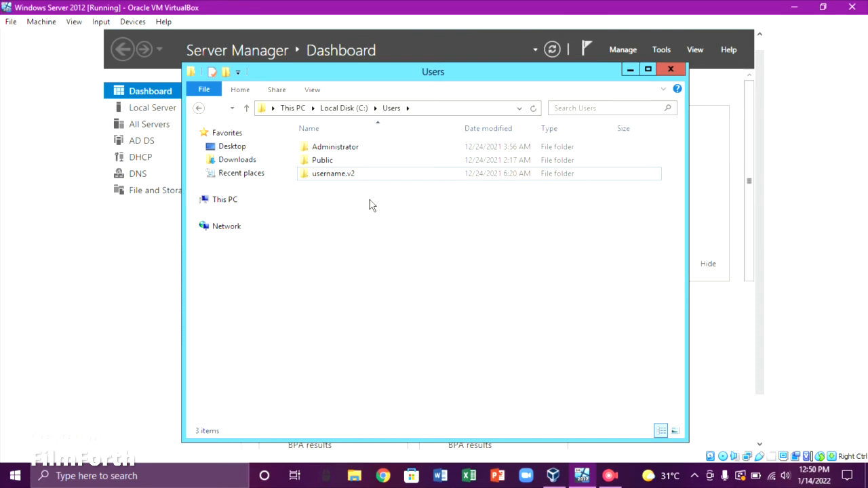
Copy the username.v2 folder and go back to Local Disk (C:)
left_click(354, 174)
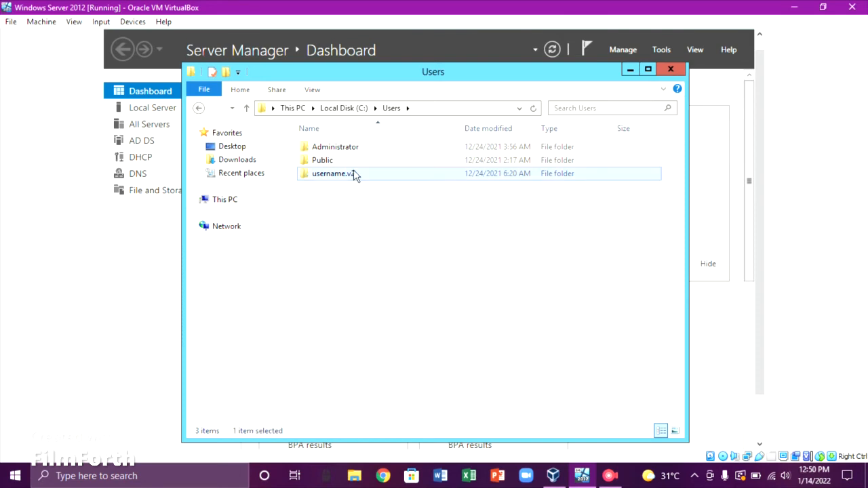
right_click(359, 175)
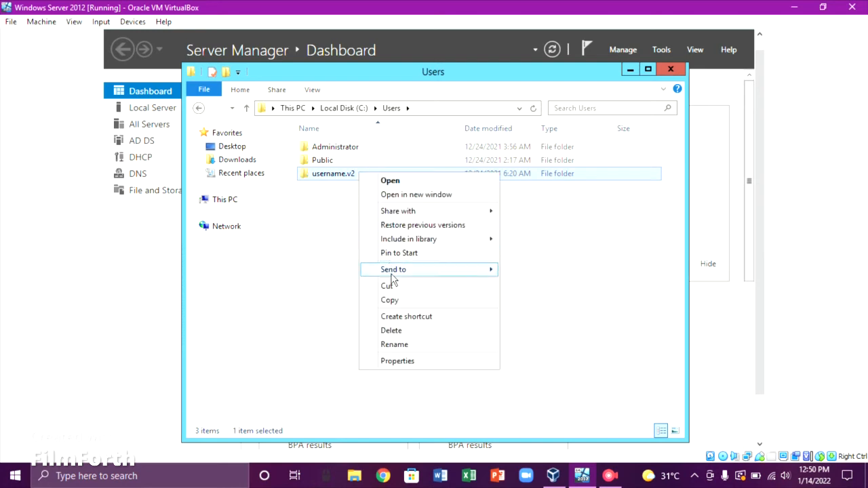
left_click(397, 305)
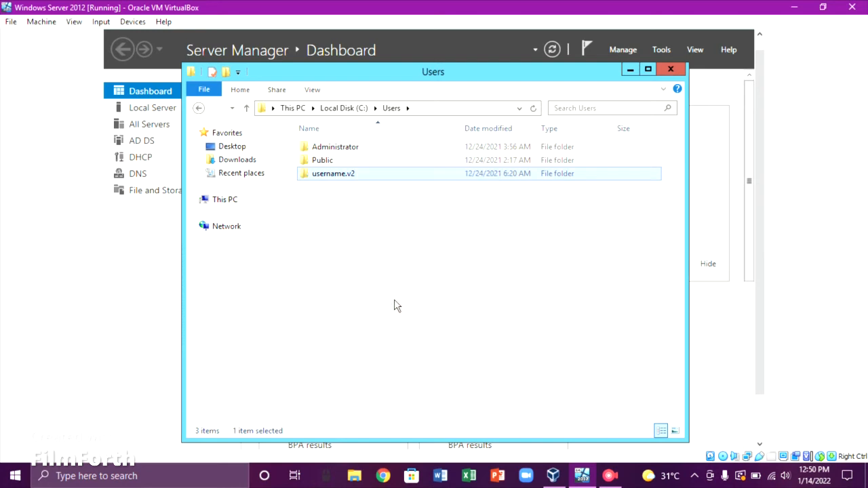
left_click(366, 261)
left_click(199, 110)
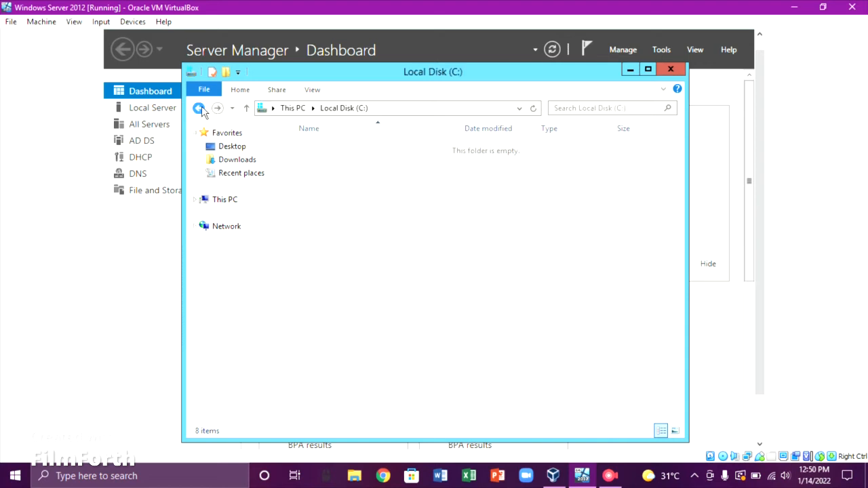
Rename C:\Users\username.v2 to username.V2 with an uppercase V
double_click(328, 161)
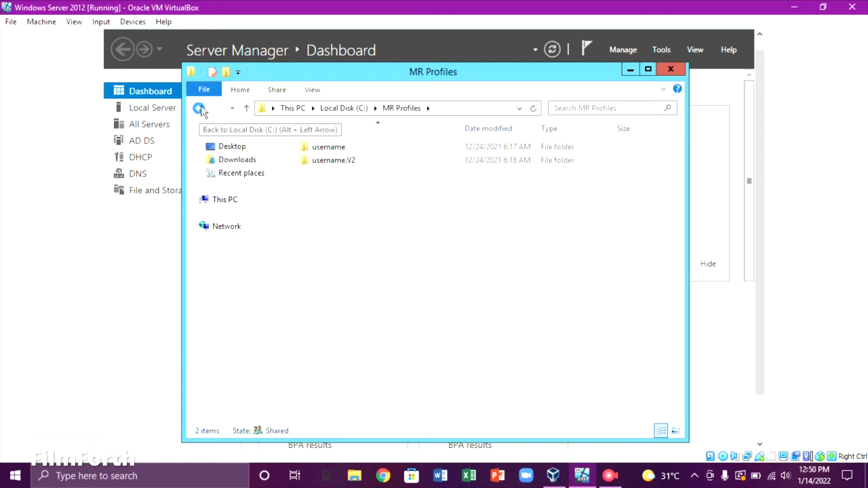
left_click(199, 111)
left_click(370, 230)
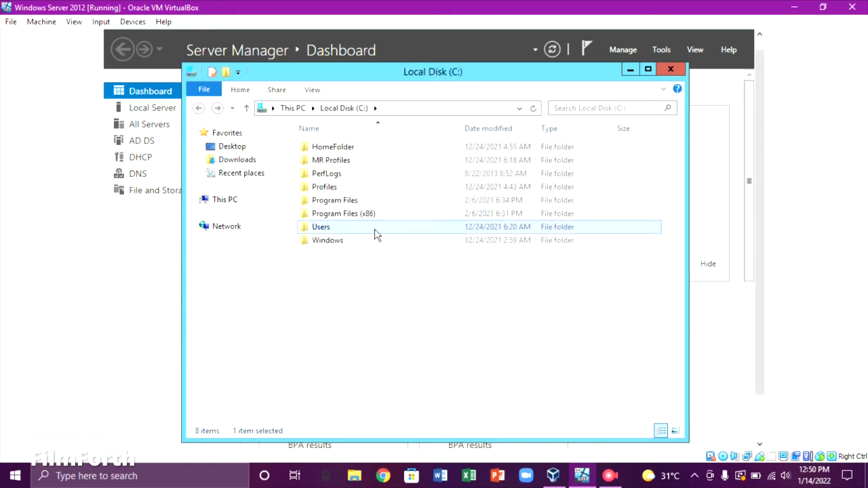
double_click(377, 234)
right_click(358, 177)
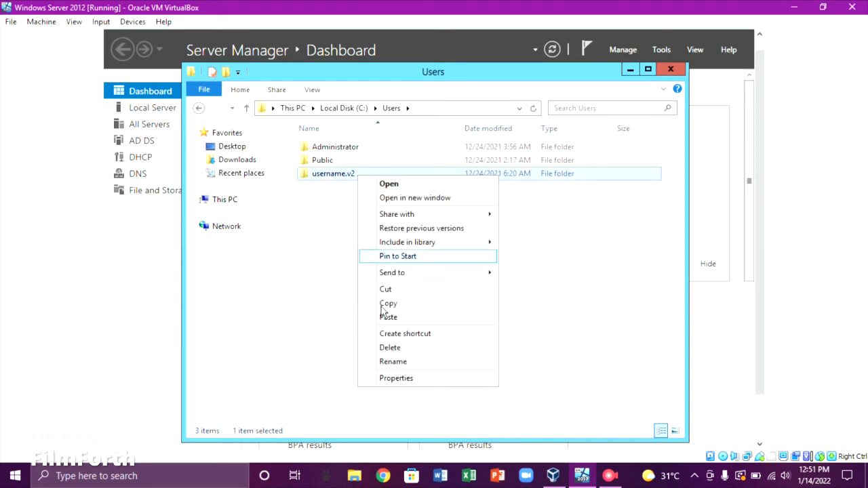
left_click(393, 364)
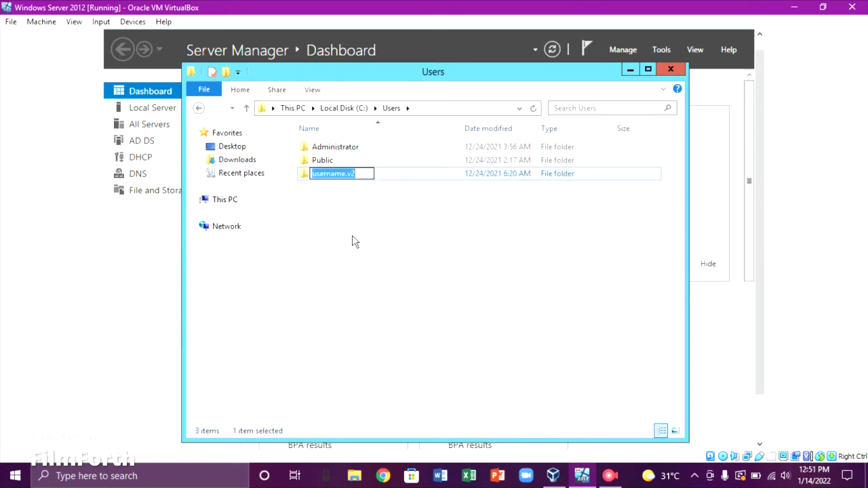
left_click(349, 174)
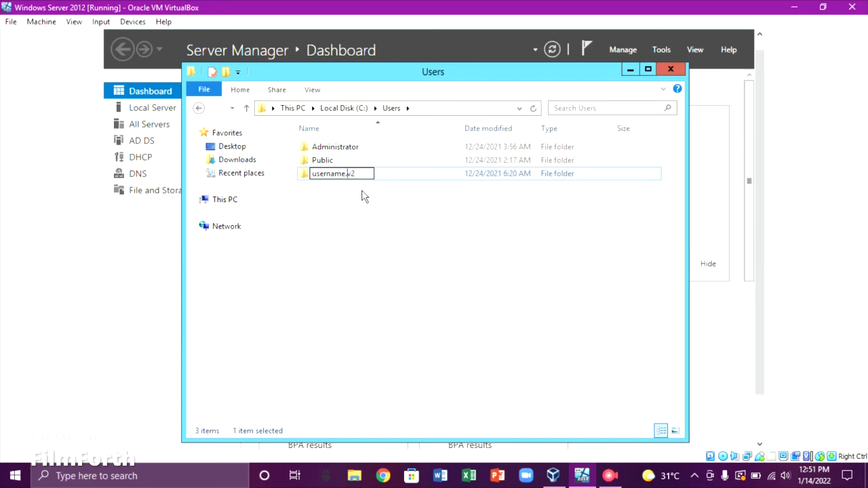
key("BackSpace")
type("V")
left_click(365, 196)
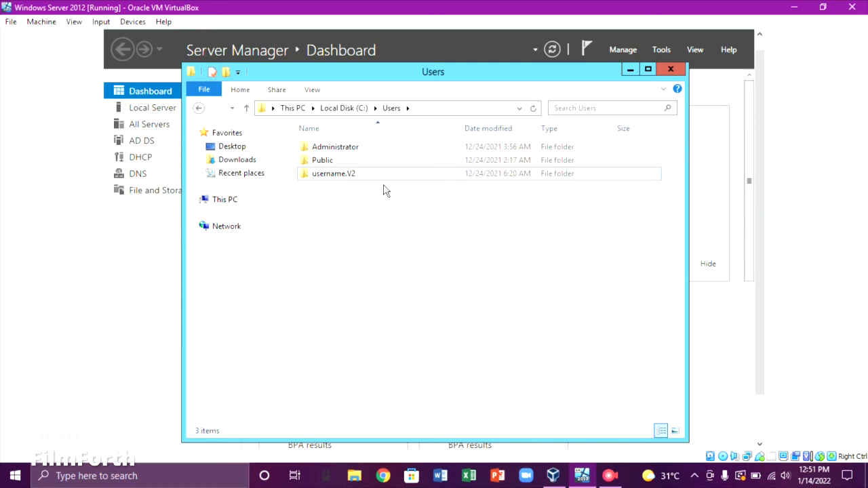
Copy the username.V2 folder from C:\Users
left_click(372, 180)
right_click(373, 180)
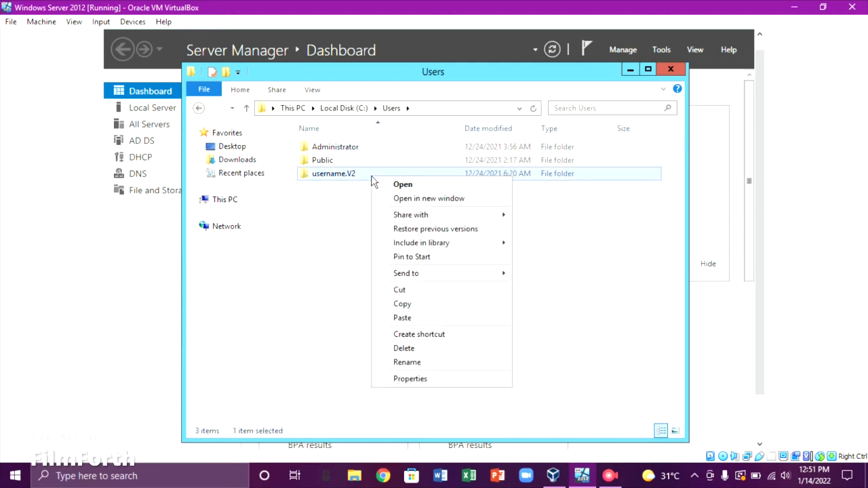
left_click(405, 302)
left_click(346, 254)
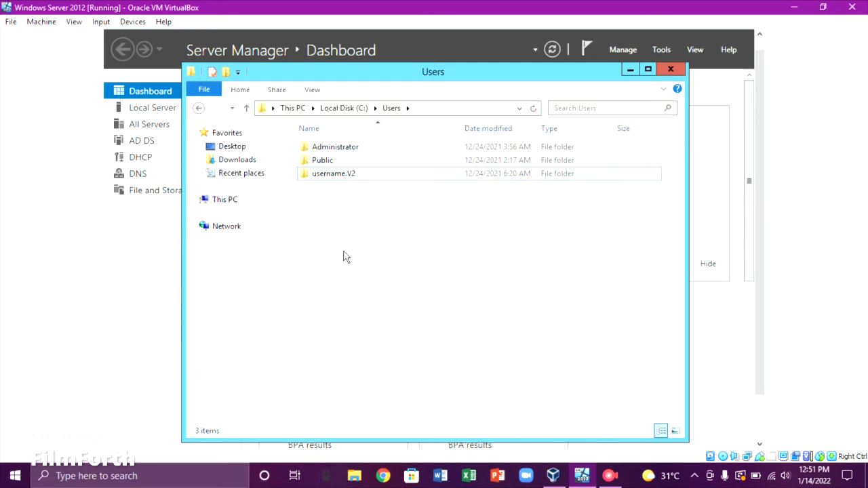
Attempt to rename username.V2 in MR Profiles, then cancel after access is denied
left_click(198, 108)
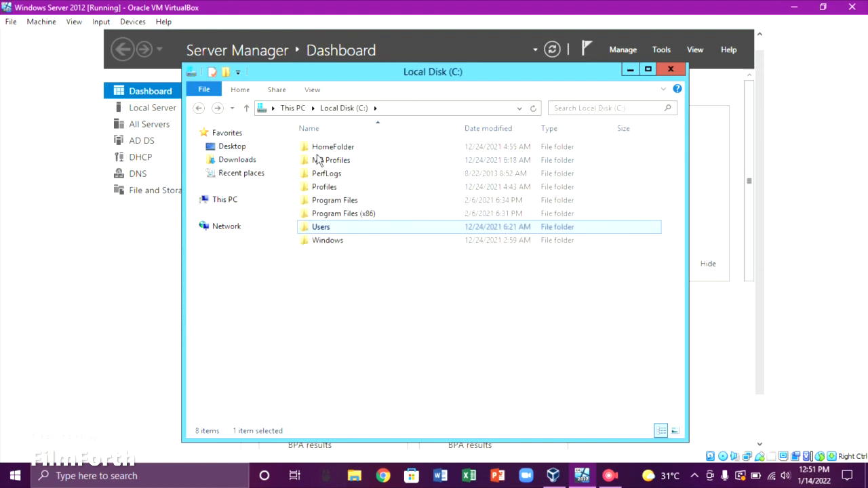
double_click(325, 160)
left_click(324, 165)
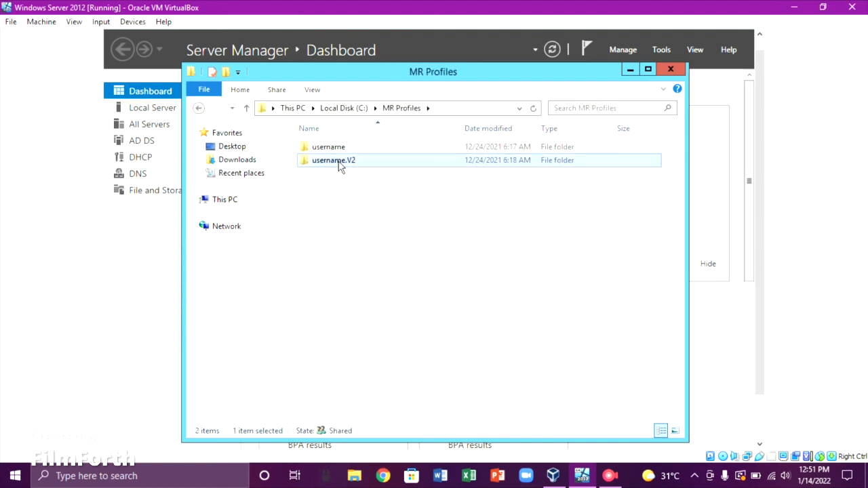
right_click(351, 164)
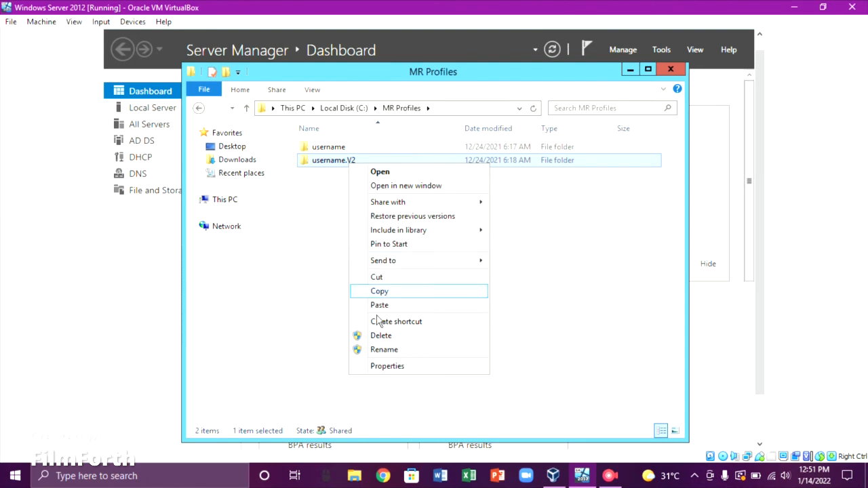
left_click(387, 349)
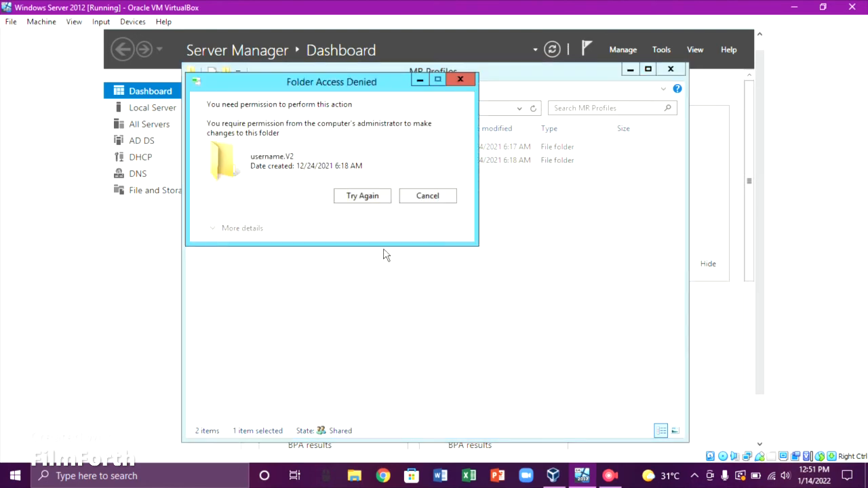
left_click(363, 197)
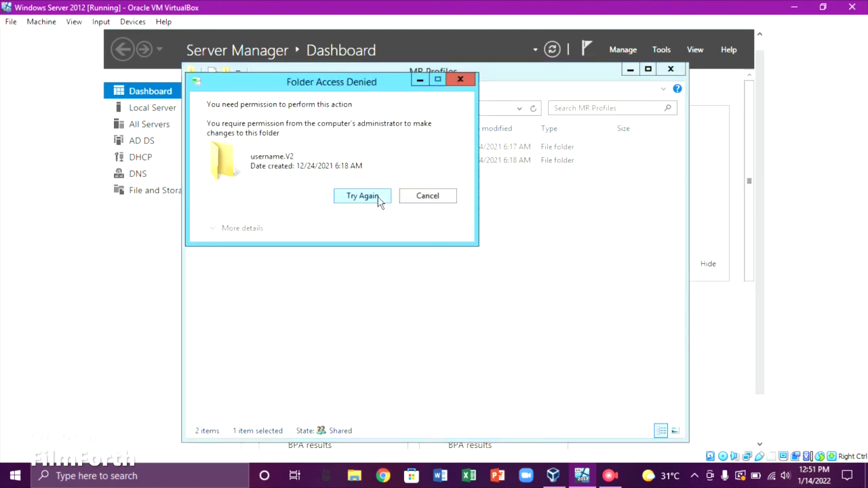
left_click(363, 196)
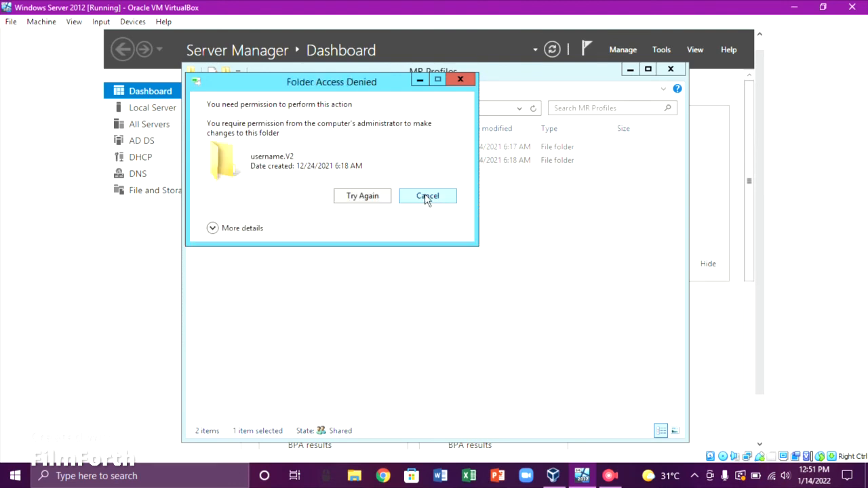
left_click(419, 197)
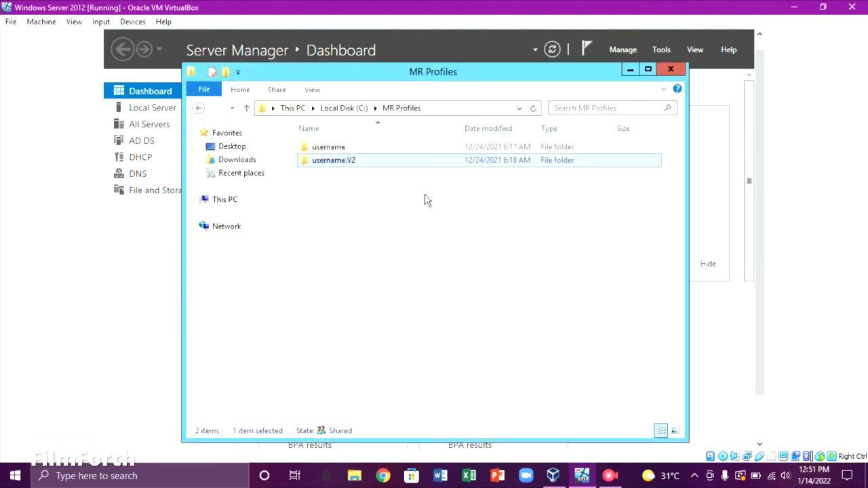
Show the Security page of the MR Profiles username.V2 folder's Properties
right_click(381, 159)
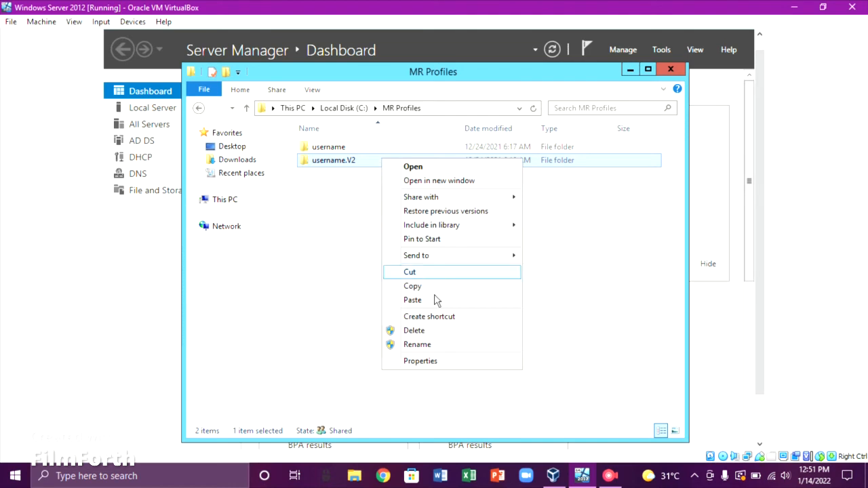
left_click(442, 360)
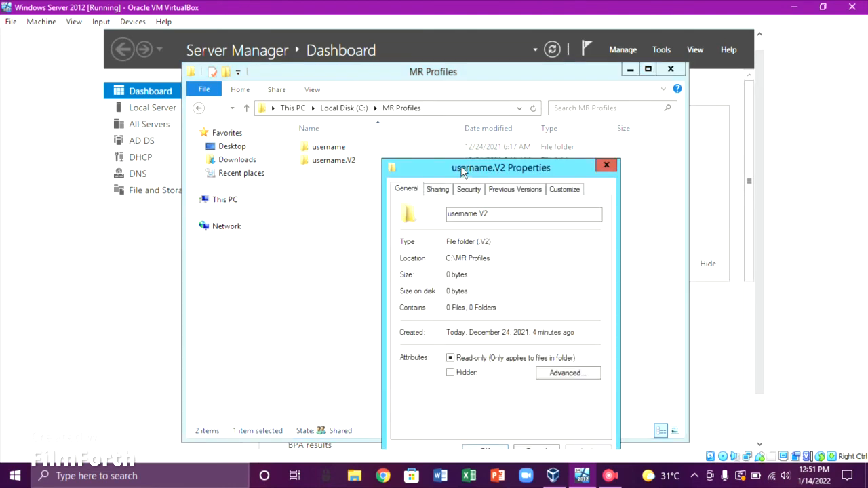
left_click_drag(461, 171, 423, 118)
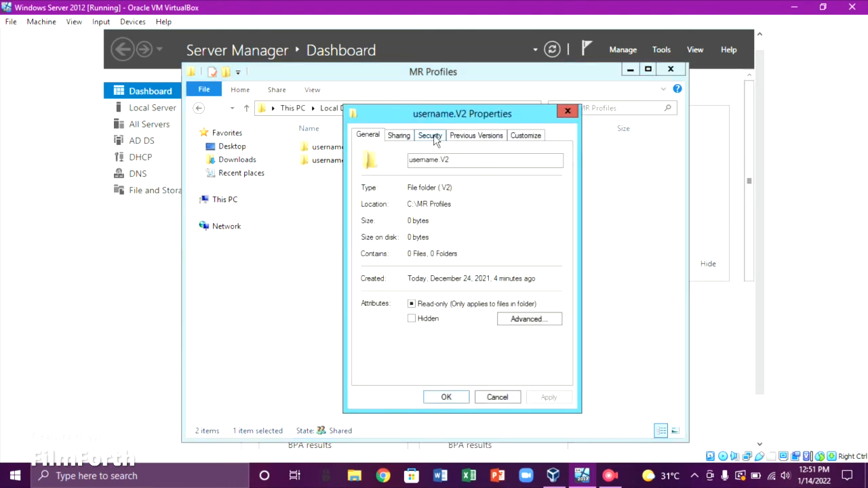
left_click(432, 136)
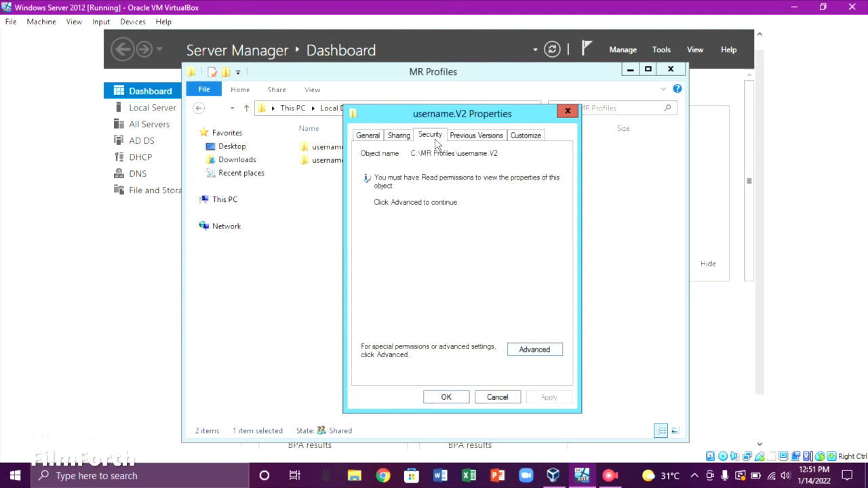
Make Administrator owner of MR Profiles\username.V2 and replace permissions to grant Full Control
left_click(534, 350)
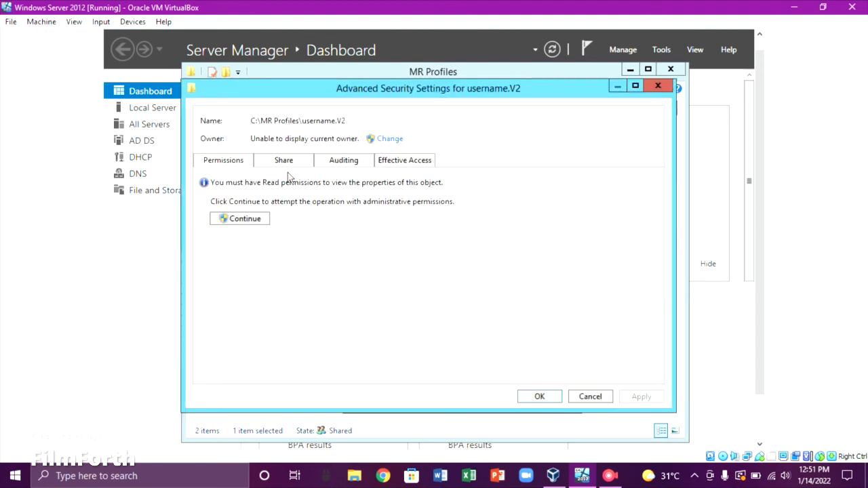
left_click(382, 138)
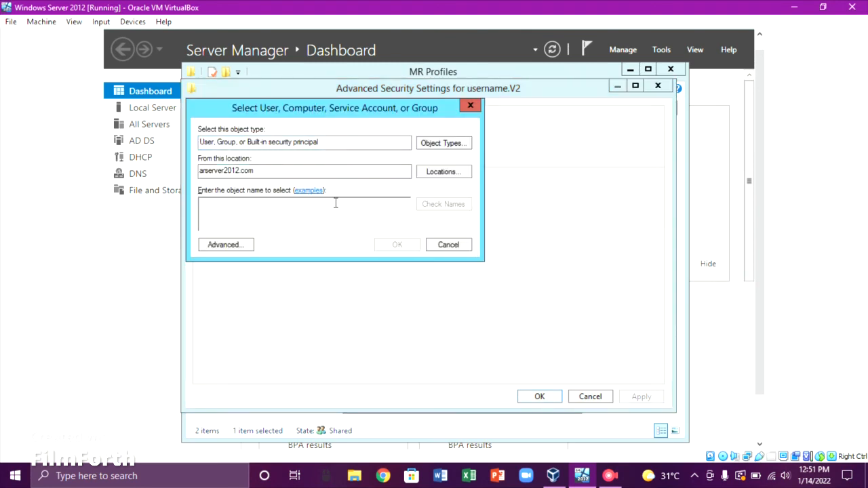
type("Administrator")
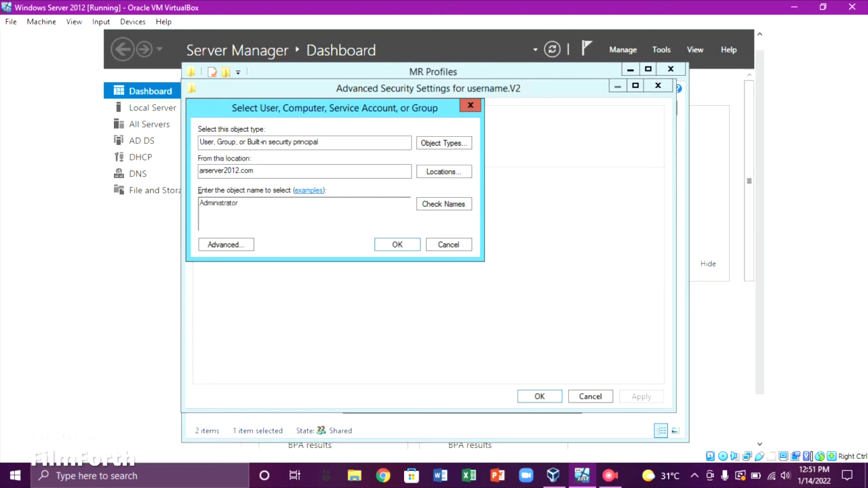
left_click(436, 207)
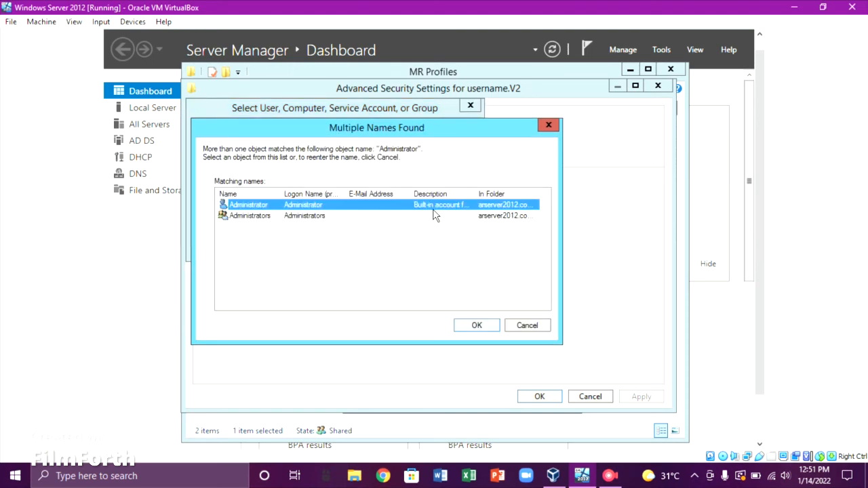
double_click(339, 210)
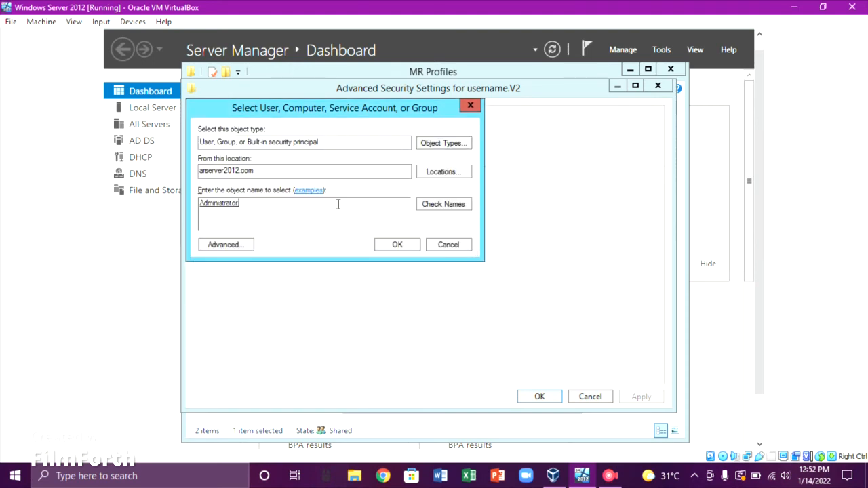
left_click(399, 247)
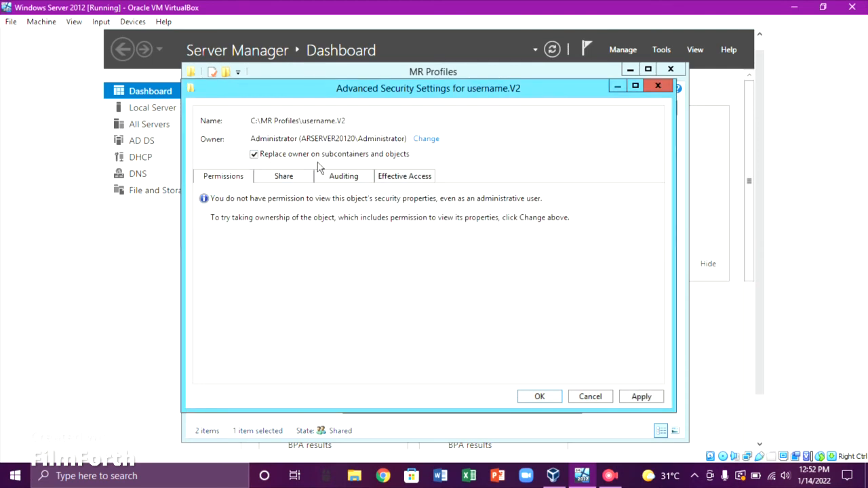
left_click(641, 401)
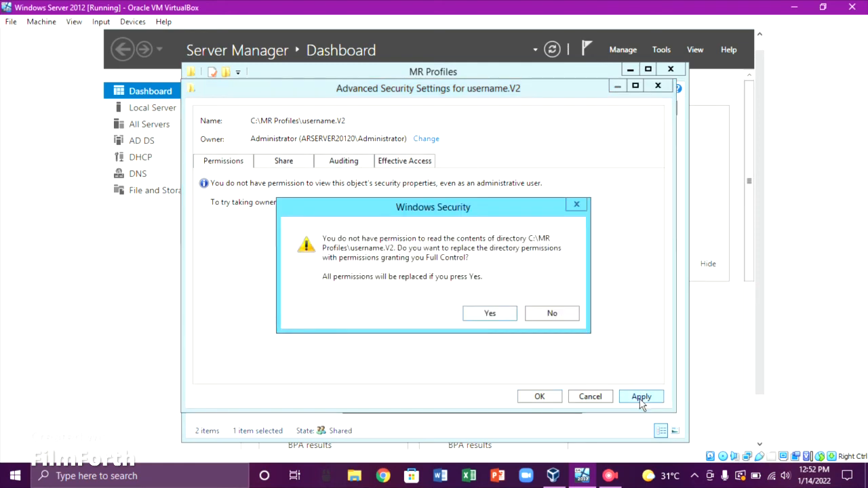
left_click(493, 313)
left_click(631, 401)
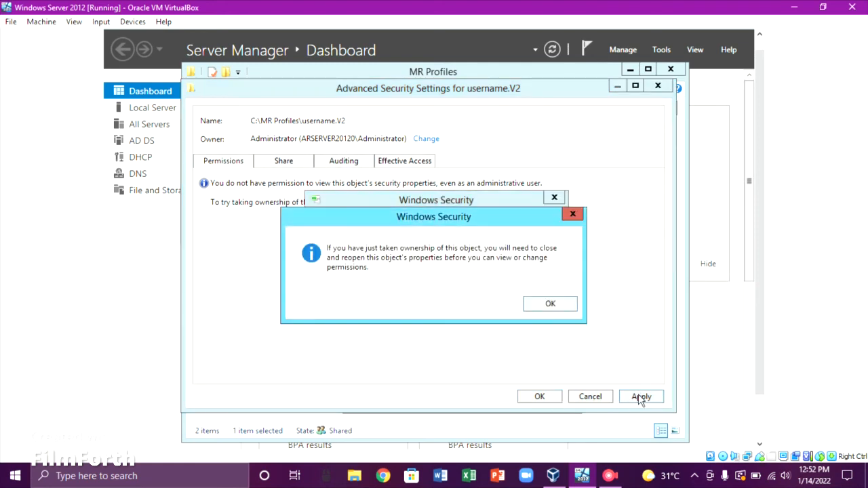
left_click(550, 305)
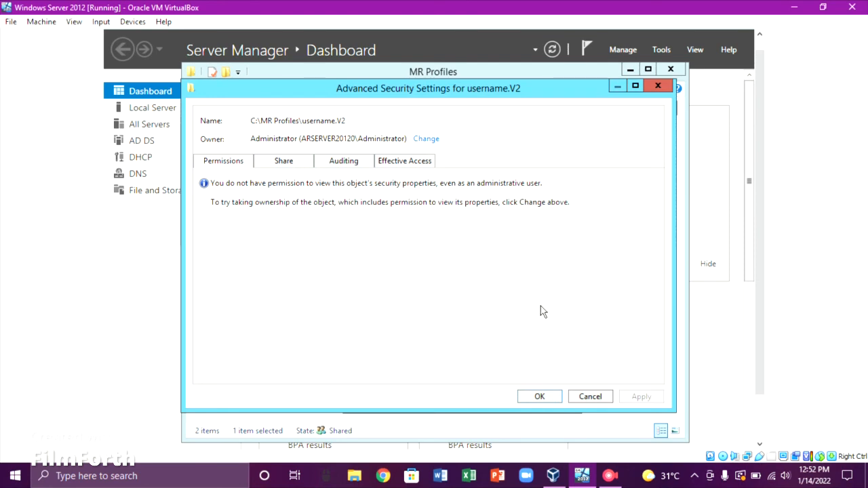
left_click(541, 398)
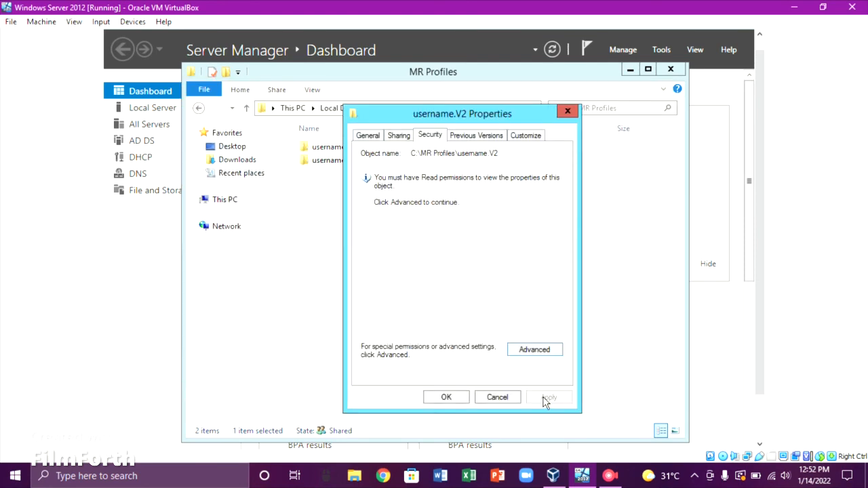
Rename the MR Profiles username.V2 folder to username.V2.OLD
left_click(566, 113)
right_click(369, 169)
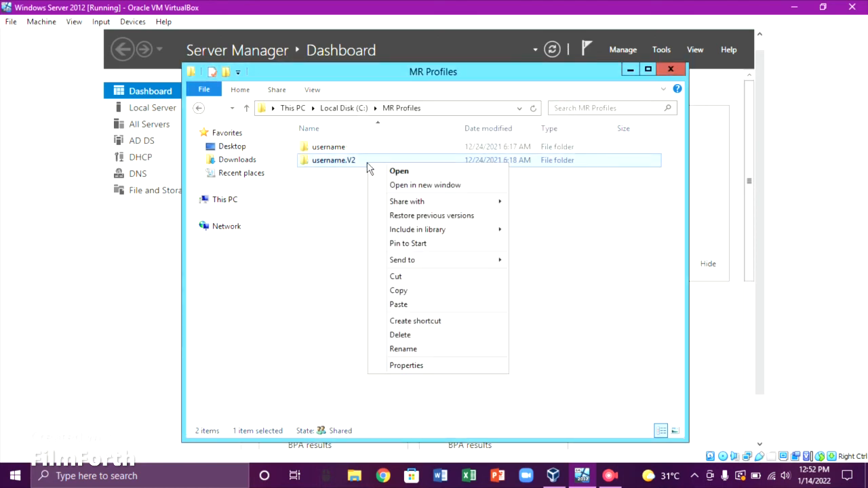
left_click(408, 348)
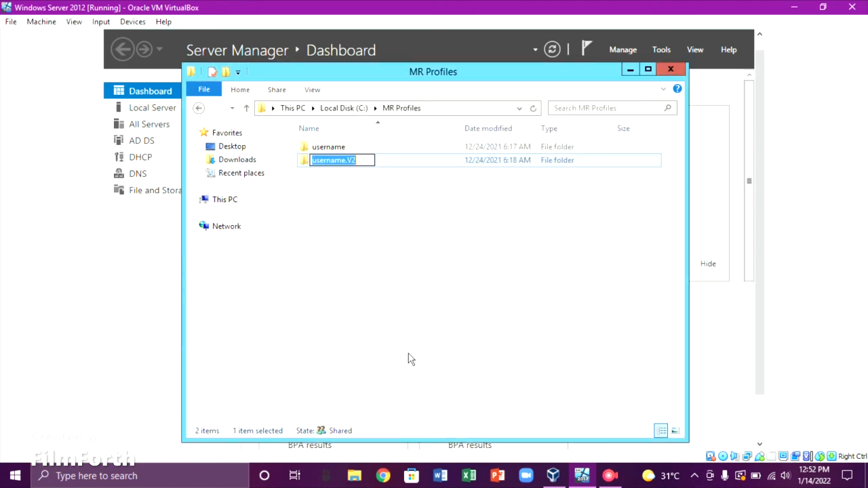
left_click(368, 160)
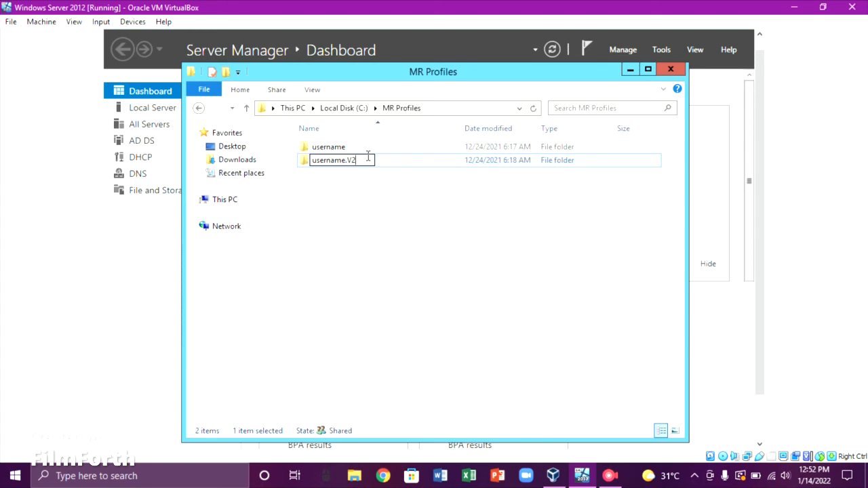
type(".OLD")
key("Return")
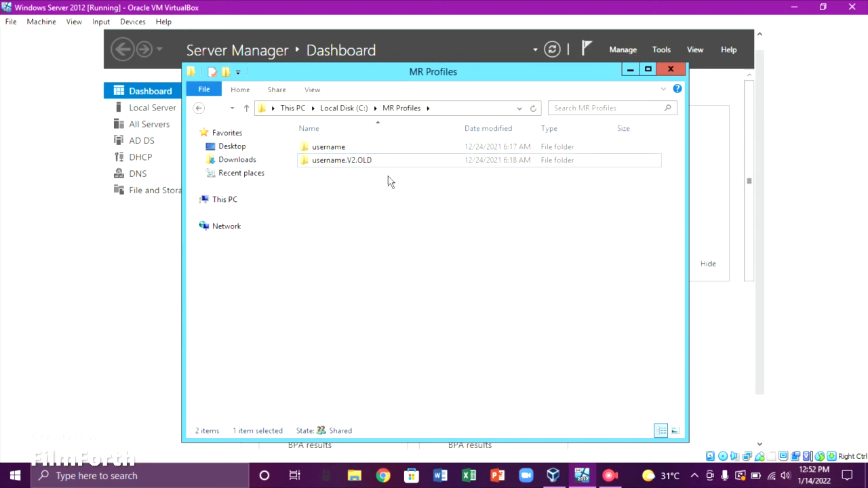
Paste the copied username.V2 profile folder into MR Profiles
right_click(394, 187)
left_click(416, 268)
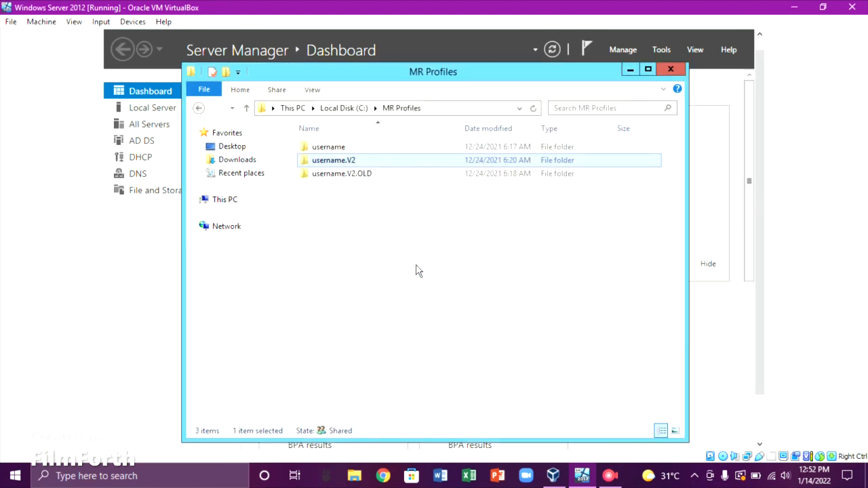
left_click(417, 270)
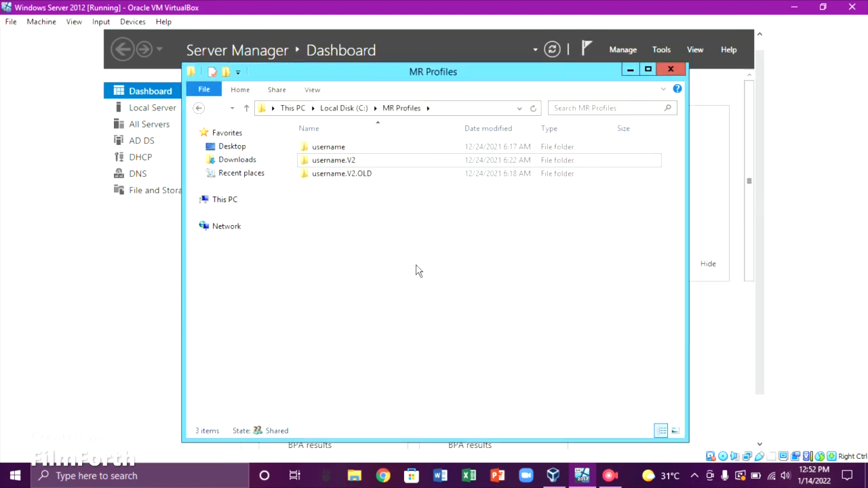
Rename C:\Users\username.V2 back to username and close the Users window
left_click(203, 110)
left_click(371, 231)
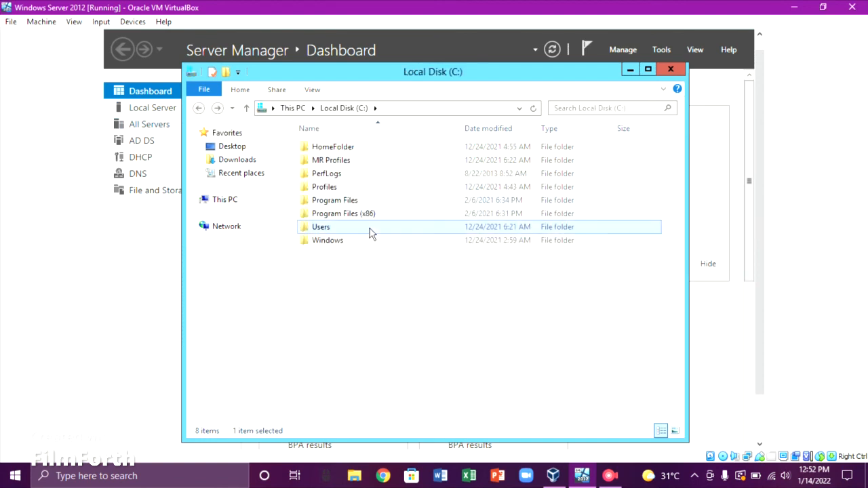
double_click(370, 230)
left_click(362, 180)
right_click(362, 180)
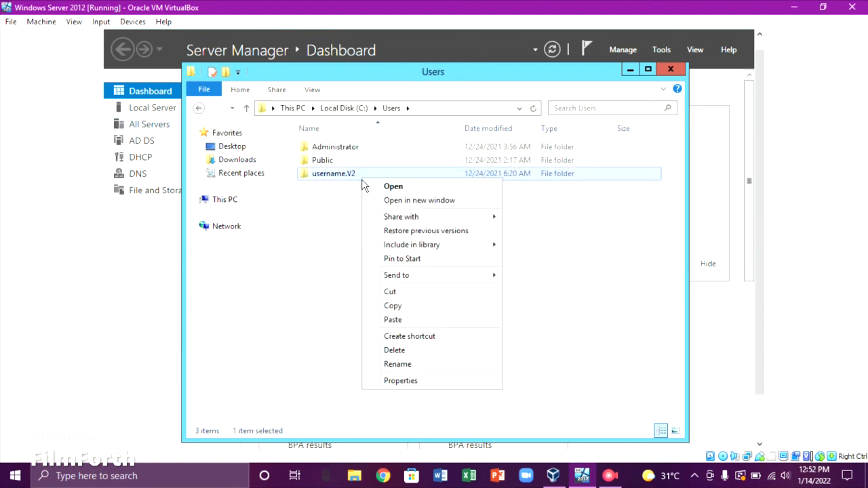
left_click(411, 364)
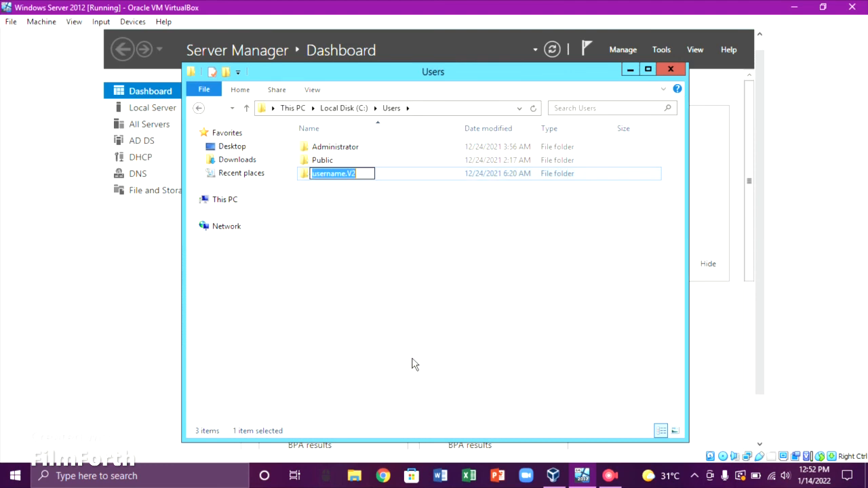
left_click(372, 174)
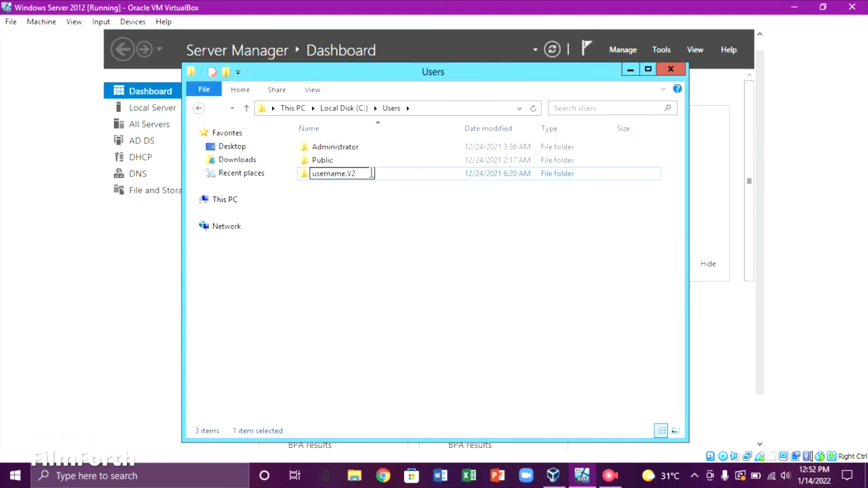
key("BackSpace")
key("BackSpace")
key("BackSpace")
left_click(365, 211)
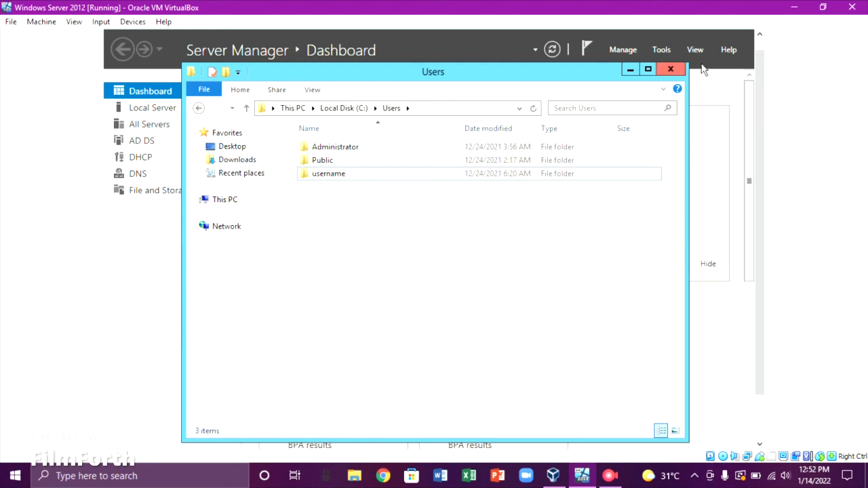
left_click_drag(762, 96, 762, 81)
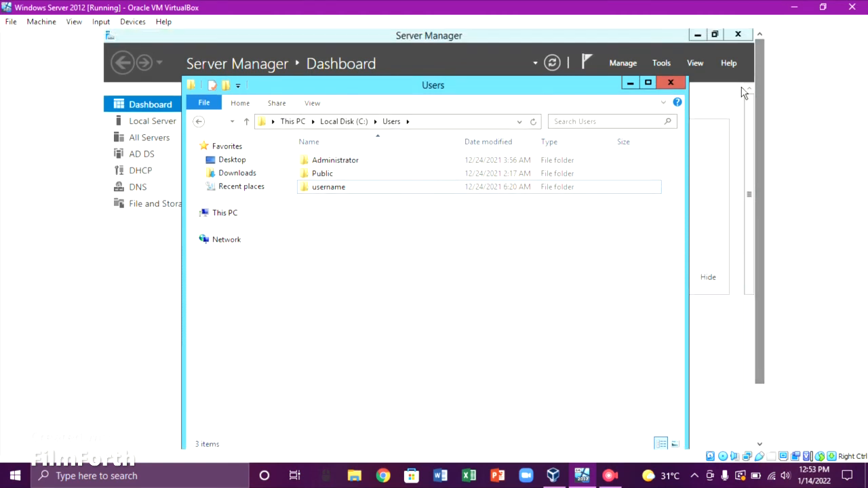
left_click(684, 85)
Close Server Manager and sign the Administrator out
left_click(750, 35)
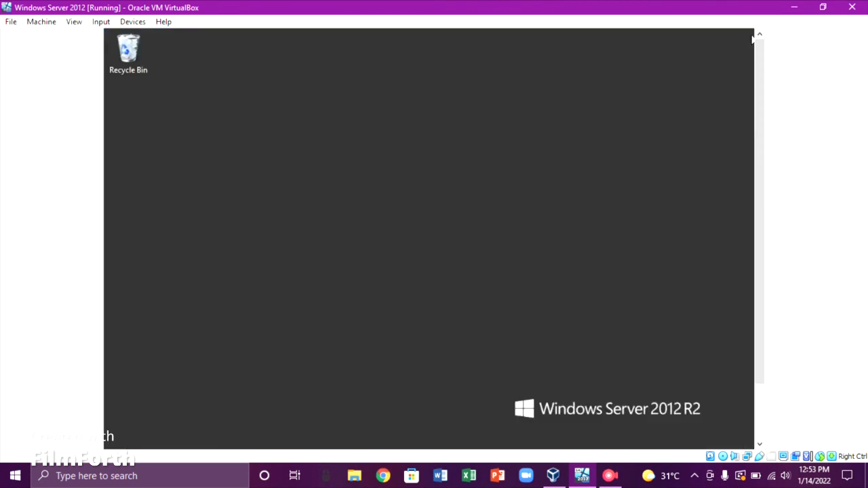
key("super")
left_click(589, 81)
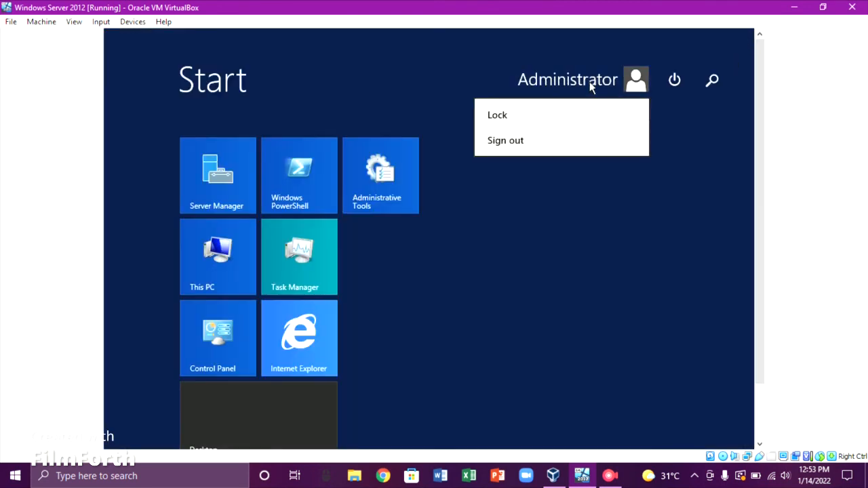
left_click(574, 141)
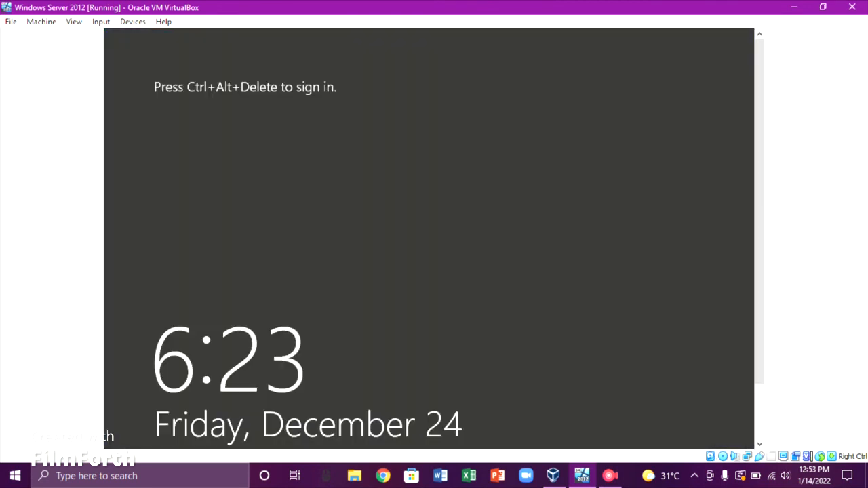
Send Ctrl-Alt-Del to the VM and sign in as username with its password
left_click(102, 22)
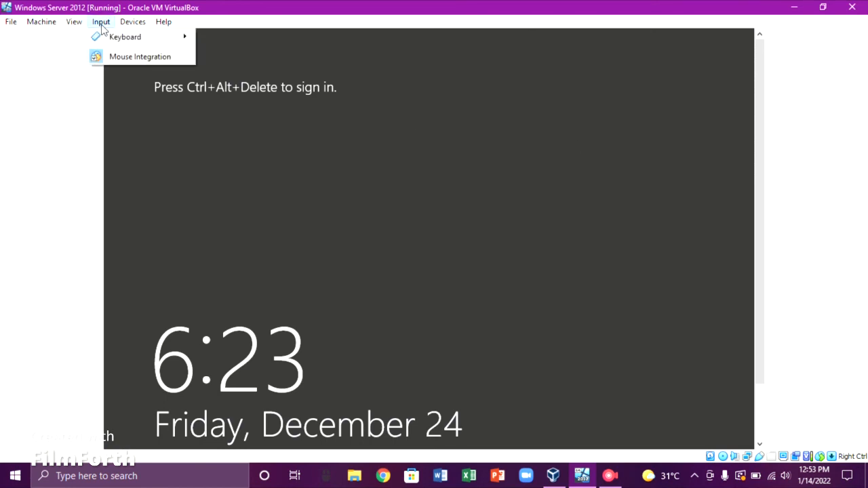
mouse_move(121, 39)
left_click(234, 72)
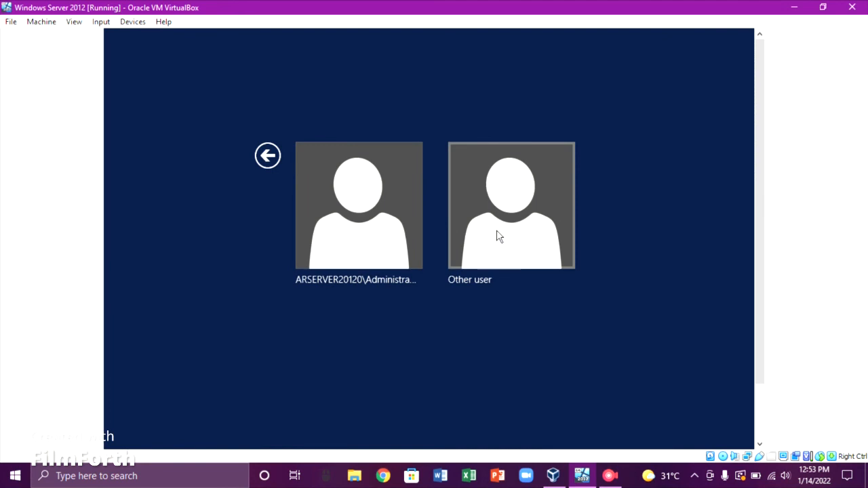
left_click(498, 235)
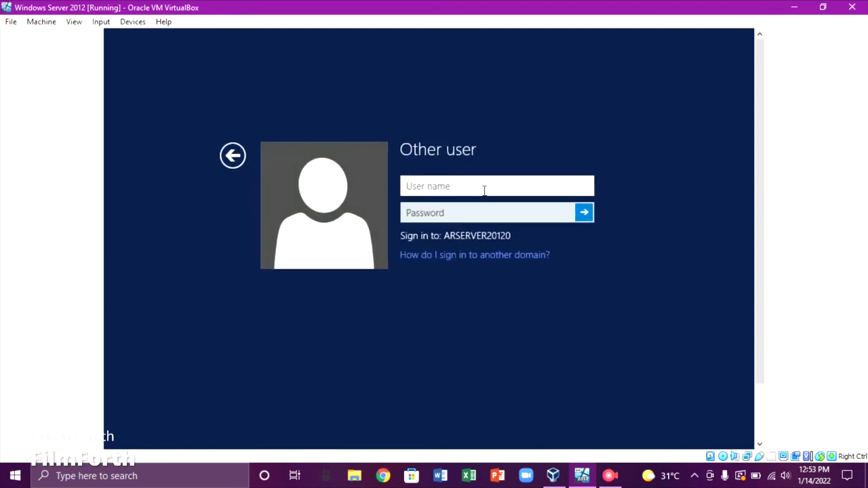
type("username")
left_click(493, 207)
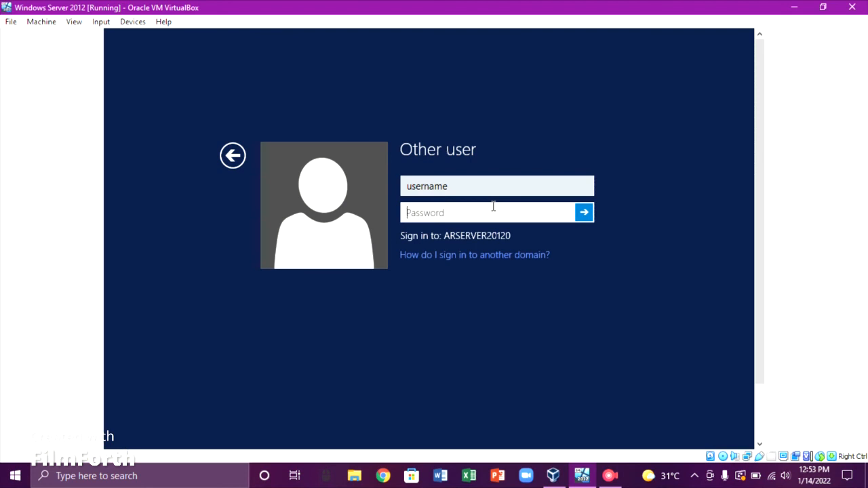
type("•••••••••••")
key("Return")
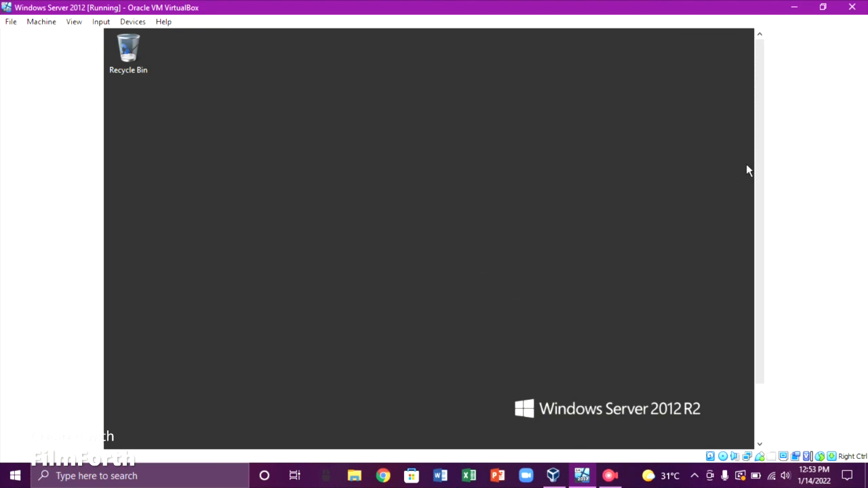
Open File Explorer and bring up This PC's system Properties page
left_click_drag(758, 174, 763, 229)
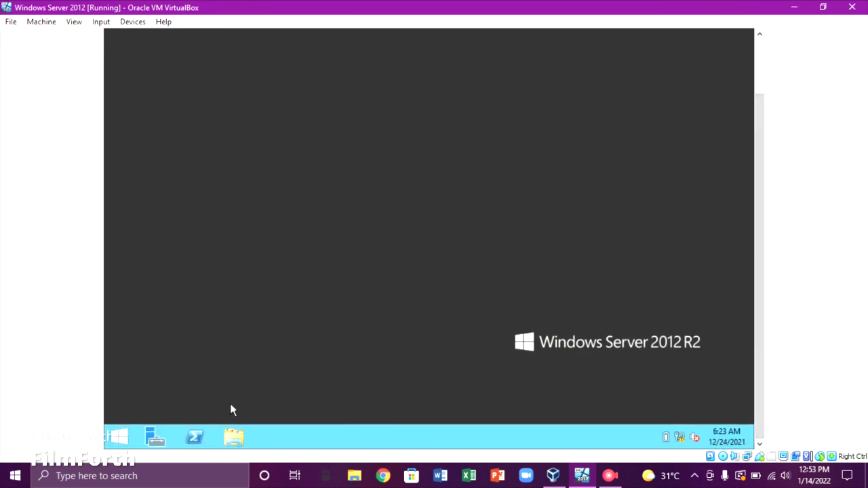
left_click(233, 437)
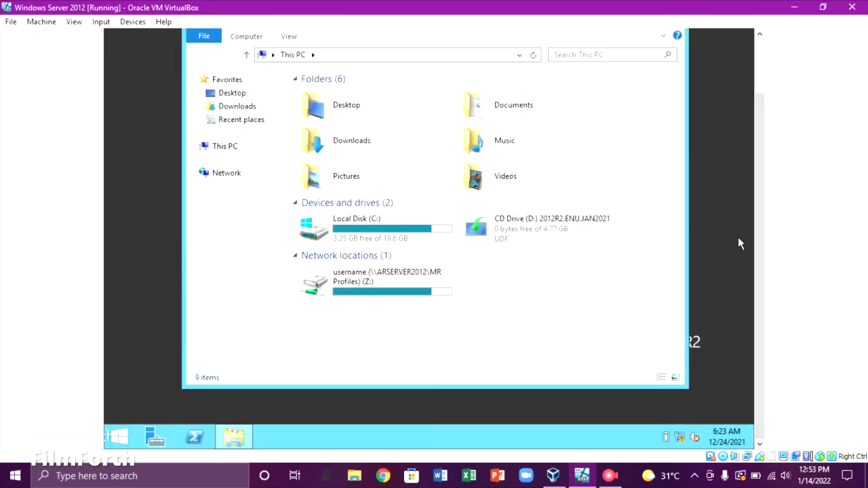
left_click_drag(758, 237, 750, 173)
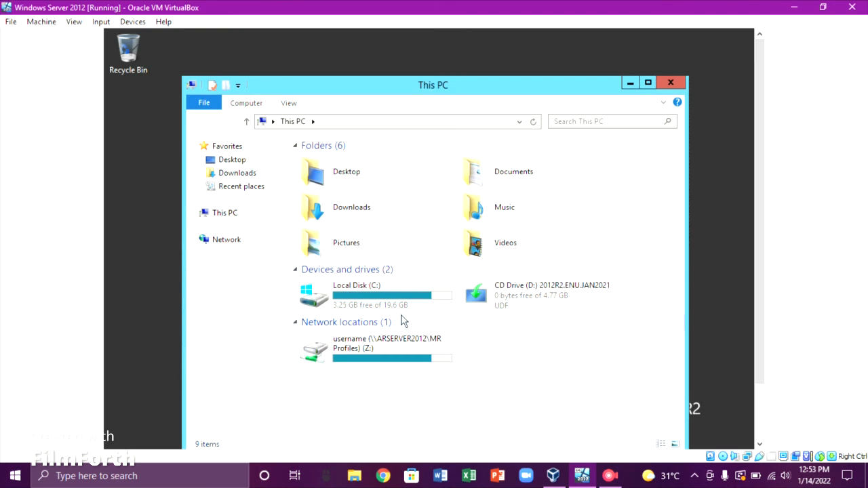
right_click(235, 219)
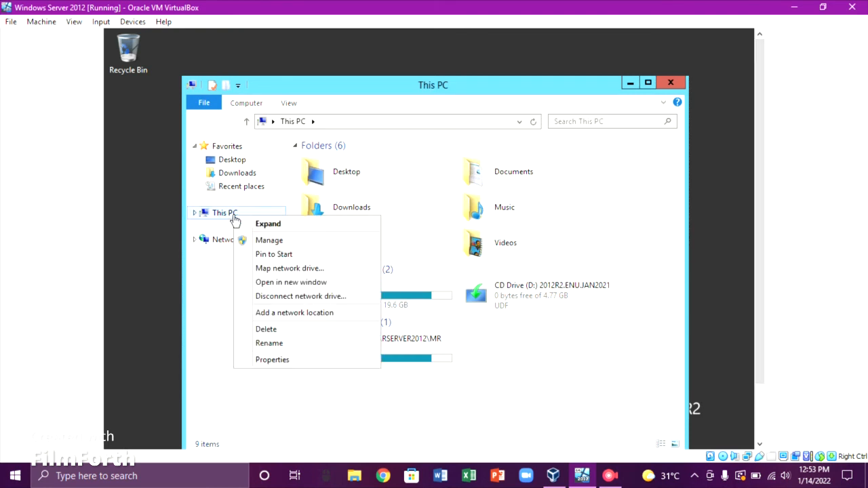
left_click(286, 365)
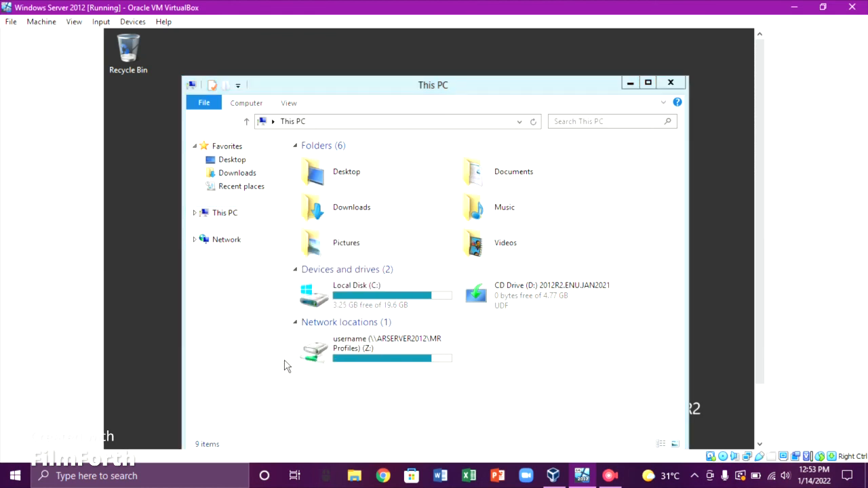
Open System Properties via Change settings, authenticating with the Administrator user name and password
left_click(637, 332)
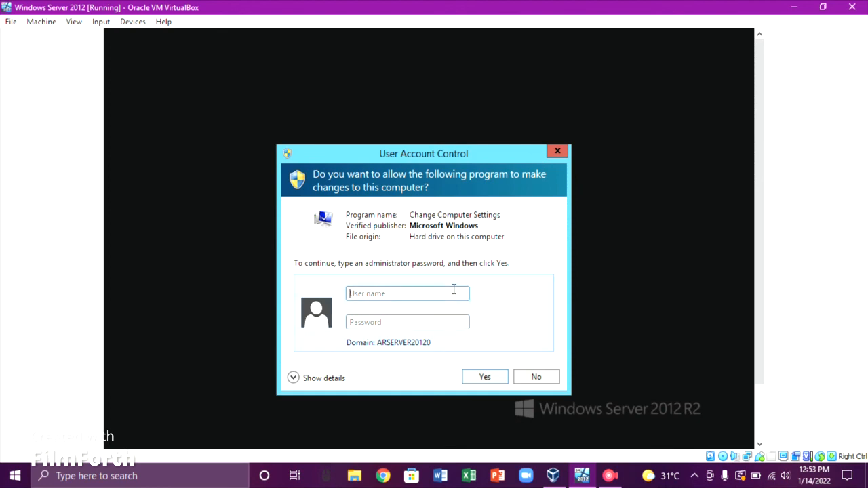
type("Administrator")
left_click(454, 319)
type("•")
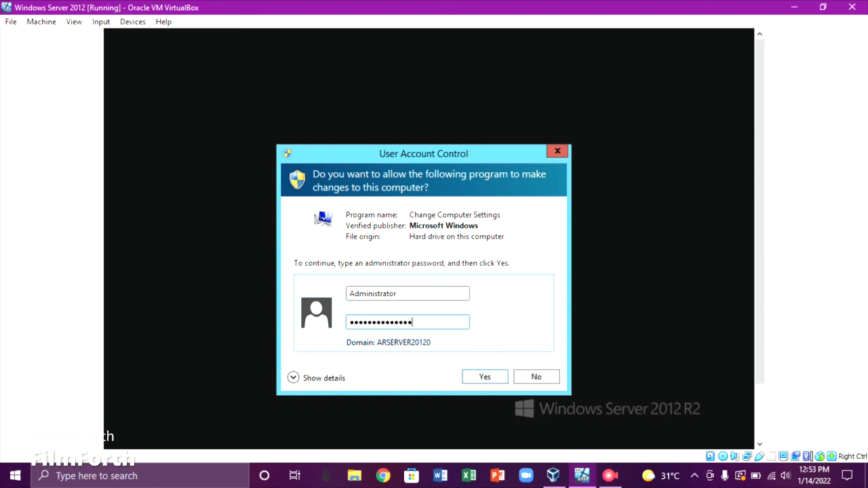
key("Return")
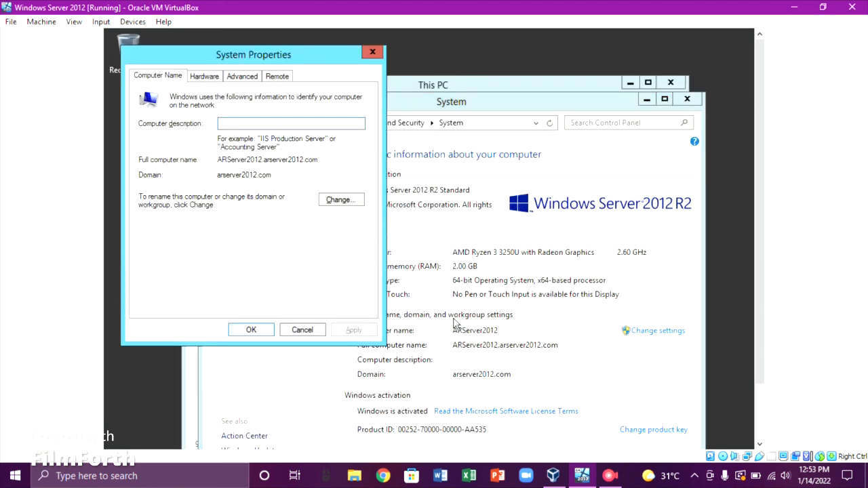
Open User Profiles from the Advanced tab and widen the Status and Type columns to reveal Mandatory
left_click(235, 78)
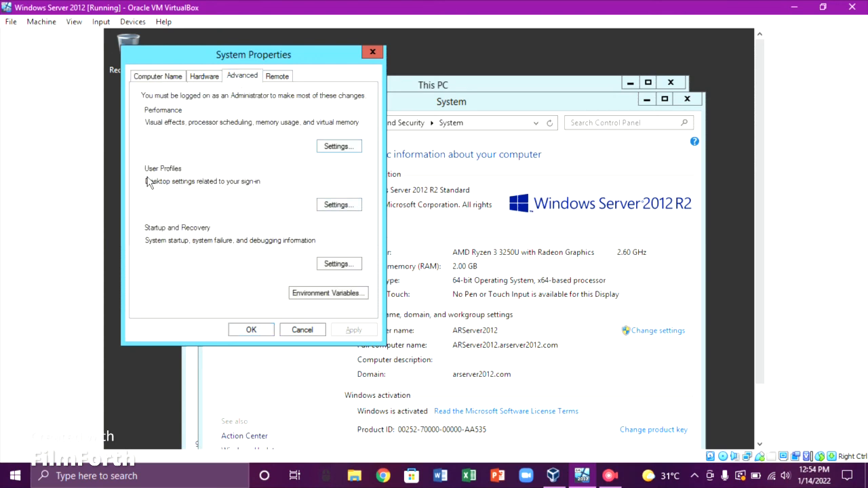
left_click(327, 207)
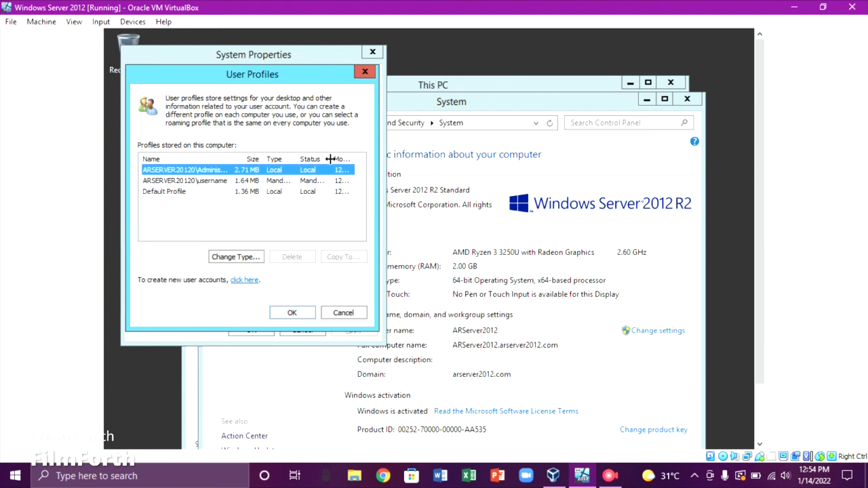
left_click_drag(338, 159, 364, 161)
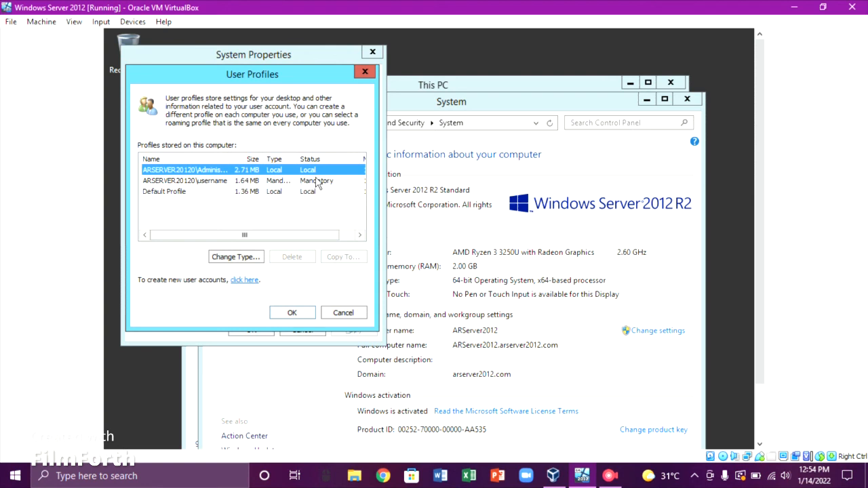
left_click_drag(296, 159, 307, 159)
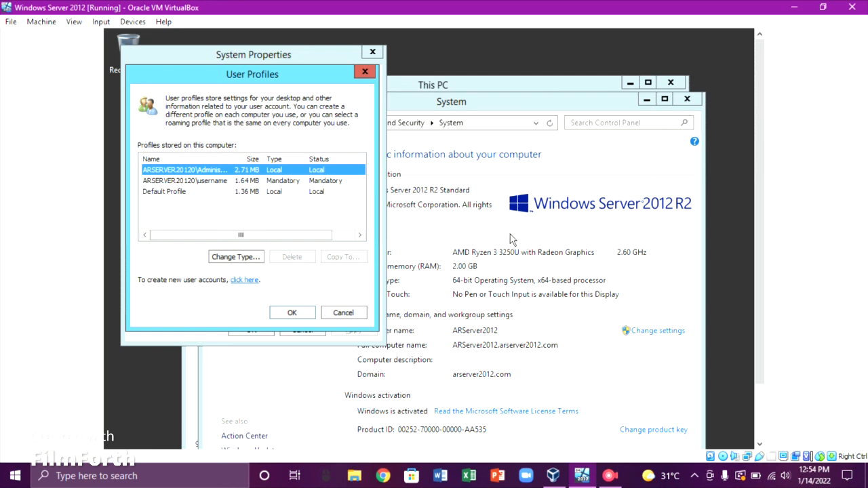
left_click(610, 476)
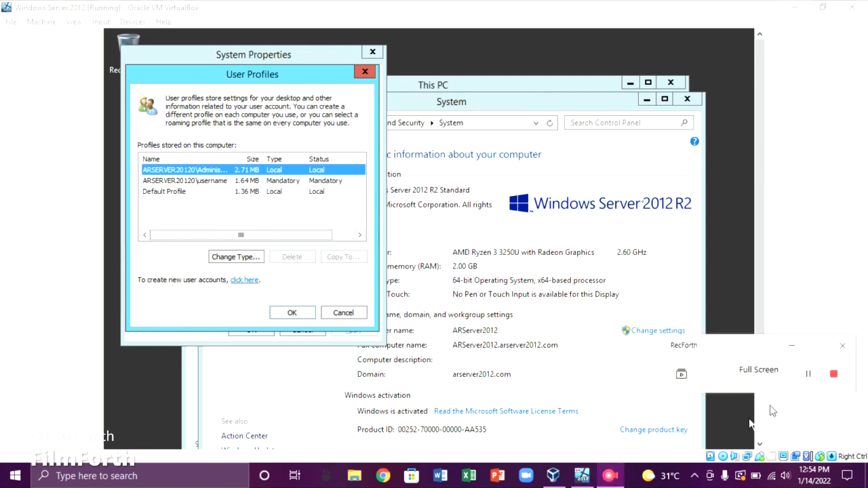